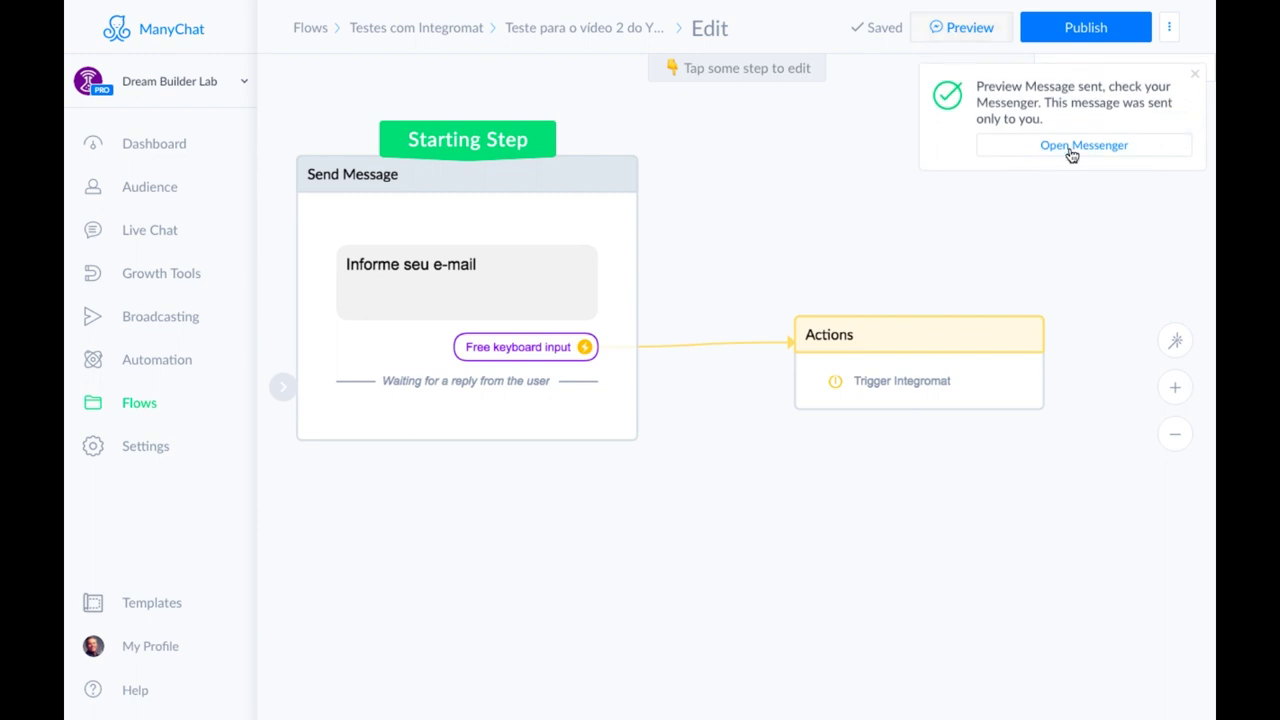
# Step: Open the flow preview in Messenger, answer the bot with the suggested e-mail address, and close the conversation page
pyautogui.click(1080, 156)
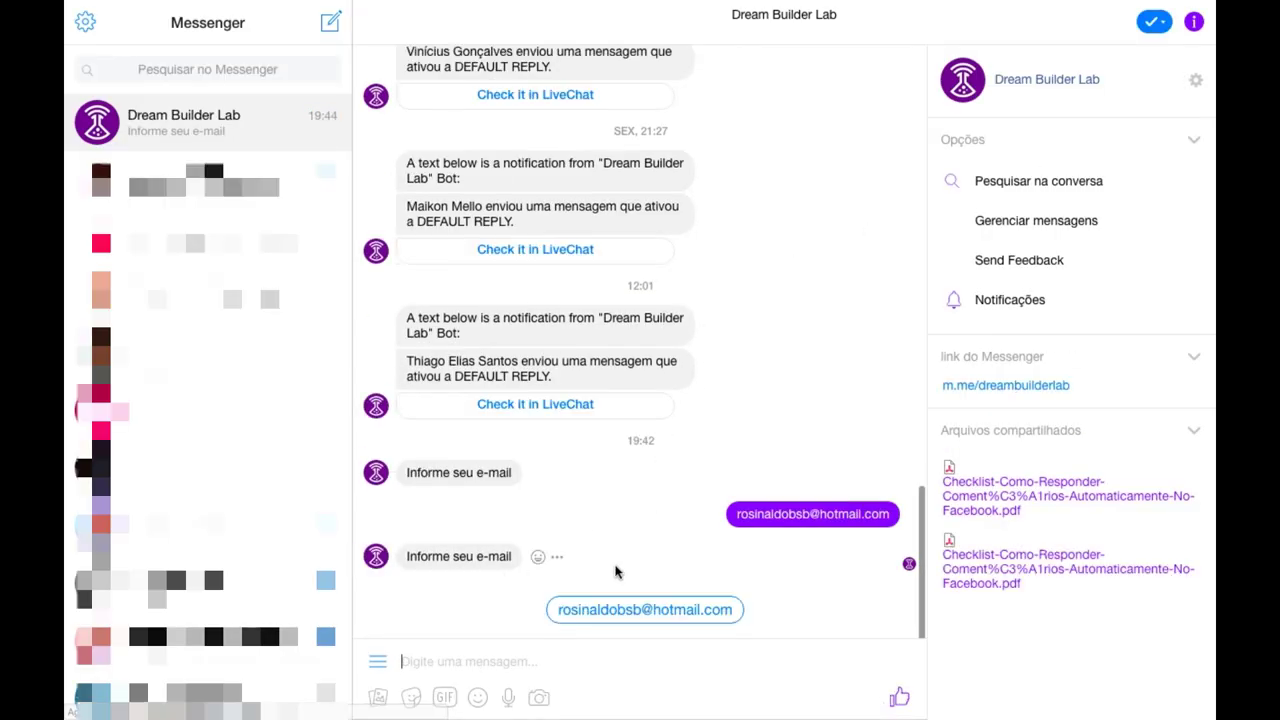
pyautogui.click(644, 611)
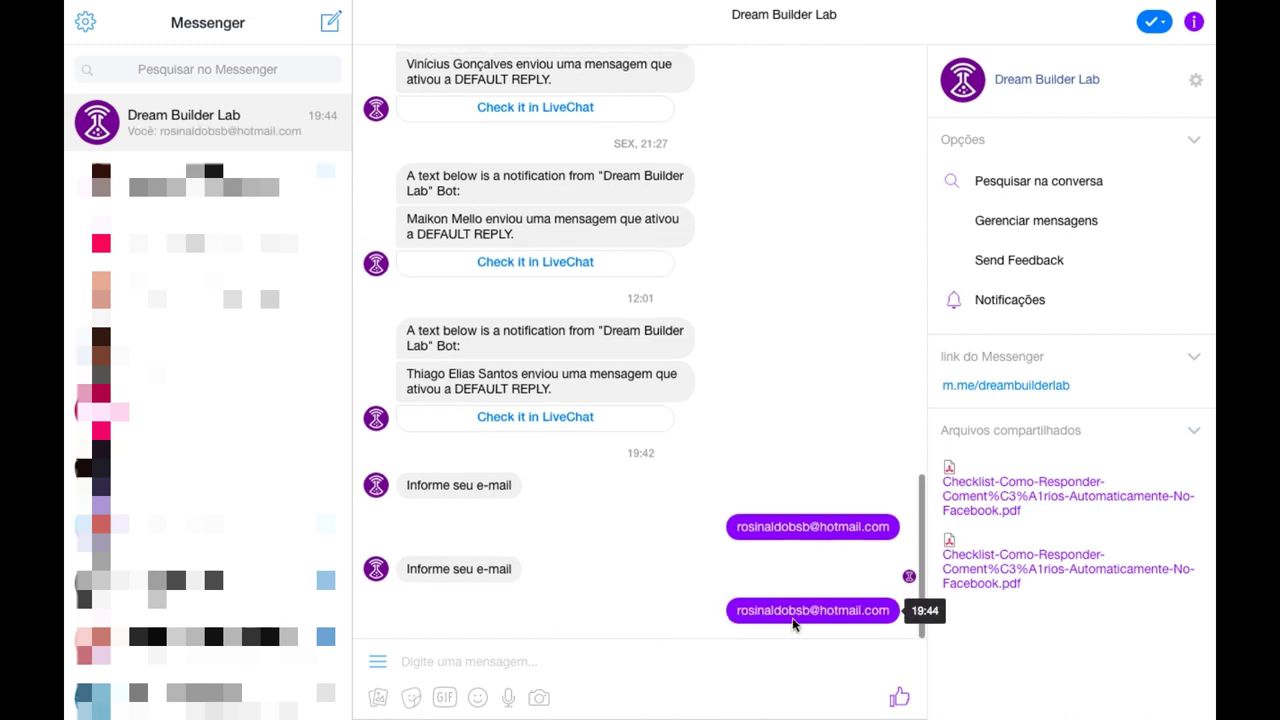
pyautogui.moveTo(1100, 3)
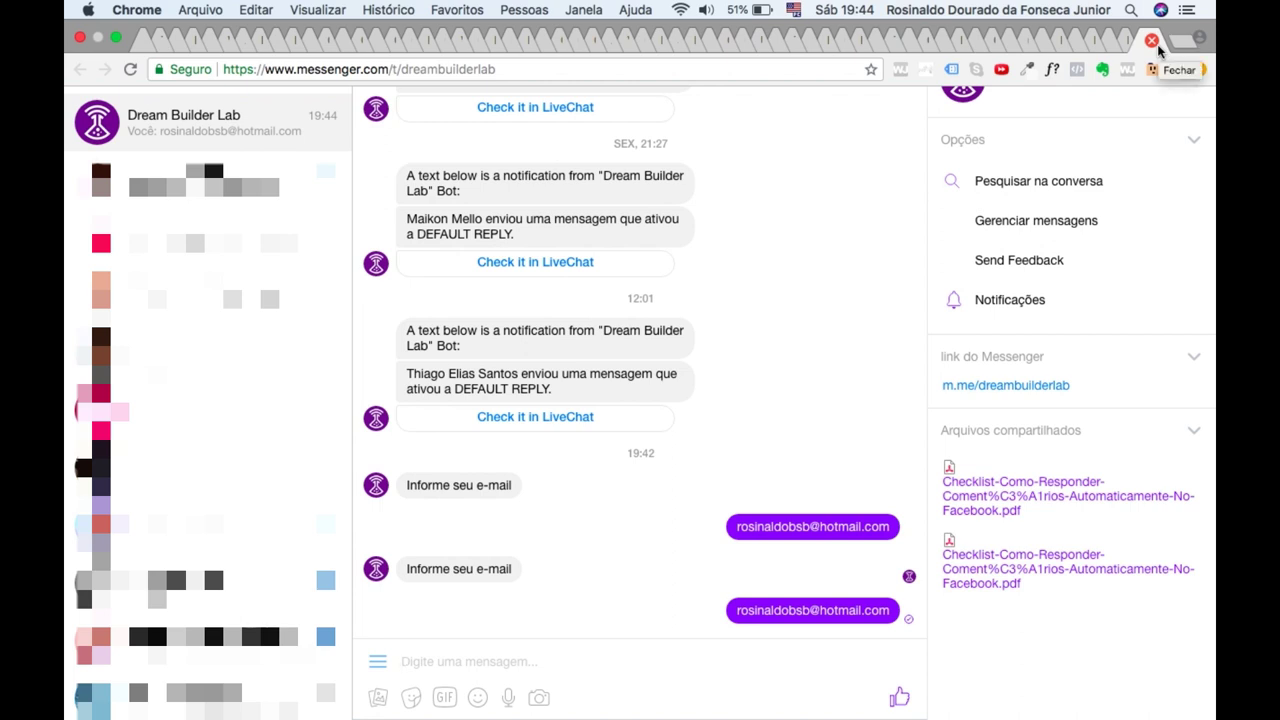
pyautogui.click(1151, 44)
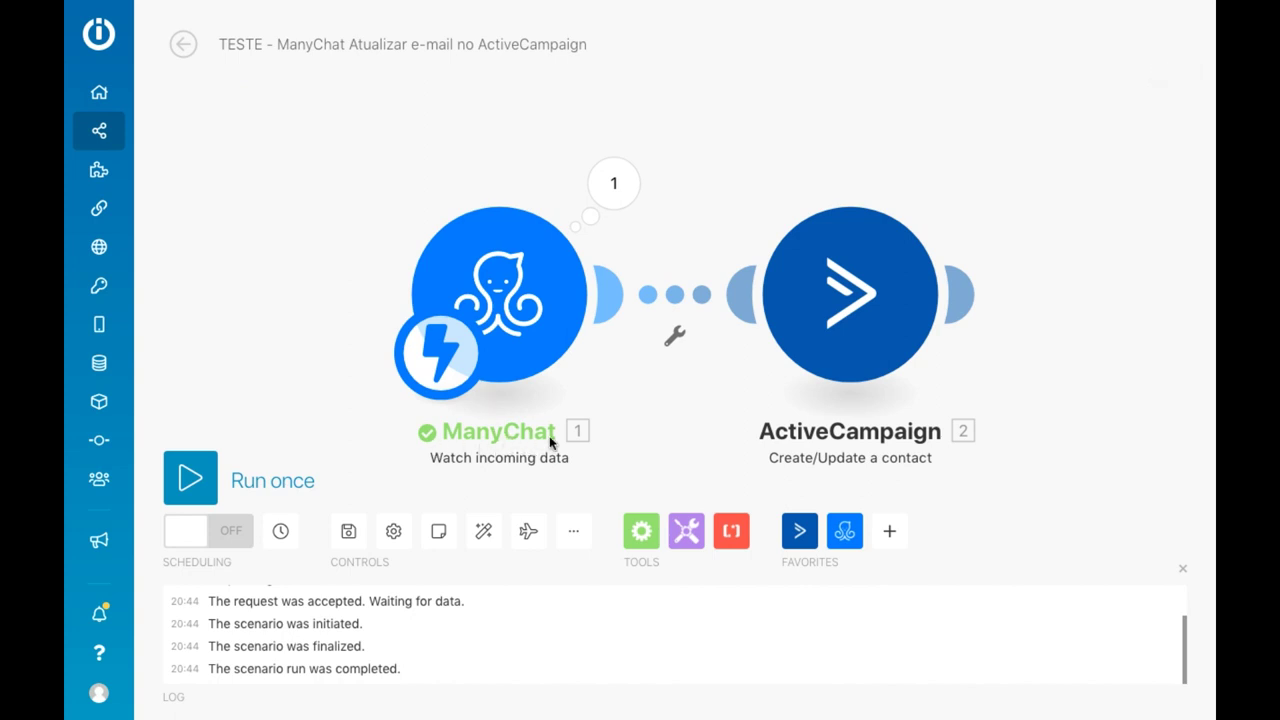
# Step: Inspect the ManyChat module's output bundle, expanding the Subscriber collection to check the first and last name
pyautogui.click(615, 186)
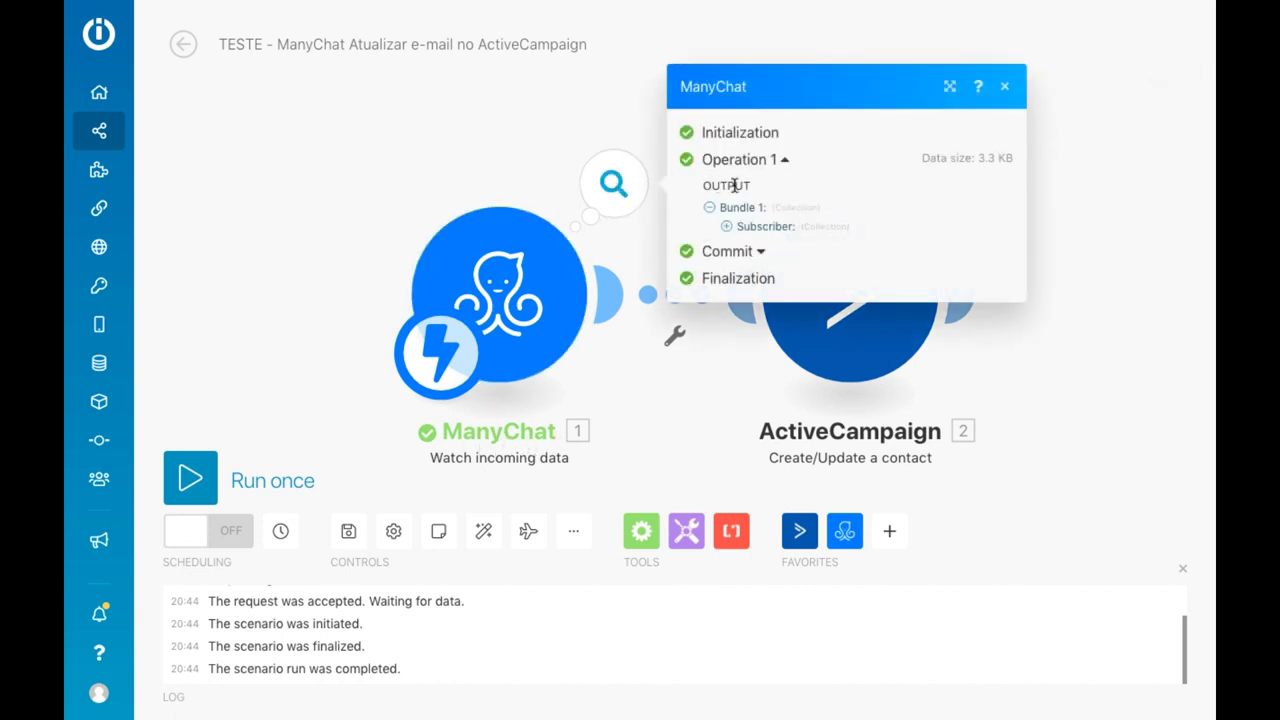
pyautogui.click(727, 228)
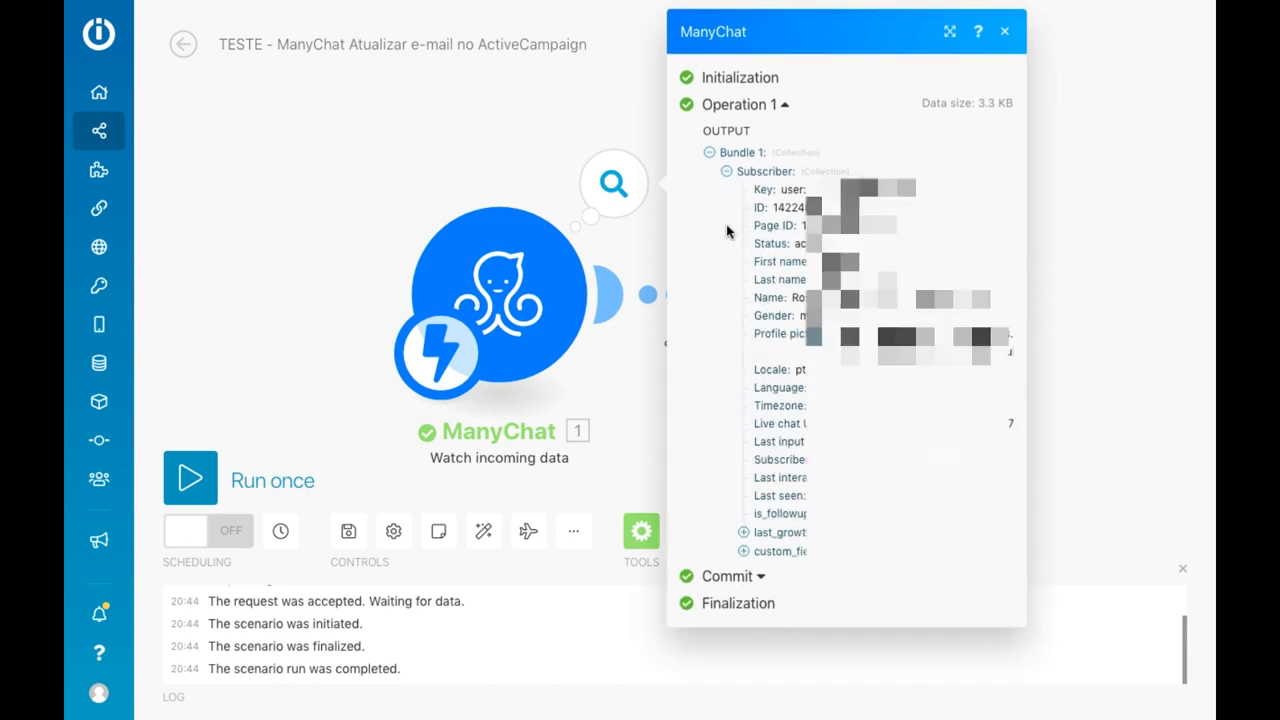
pyautogui.doubleClick(840, 261)
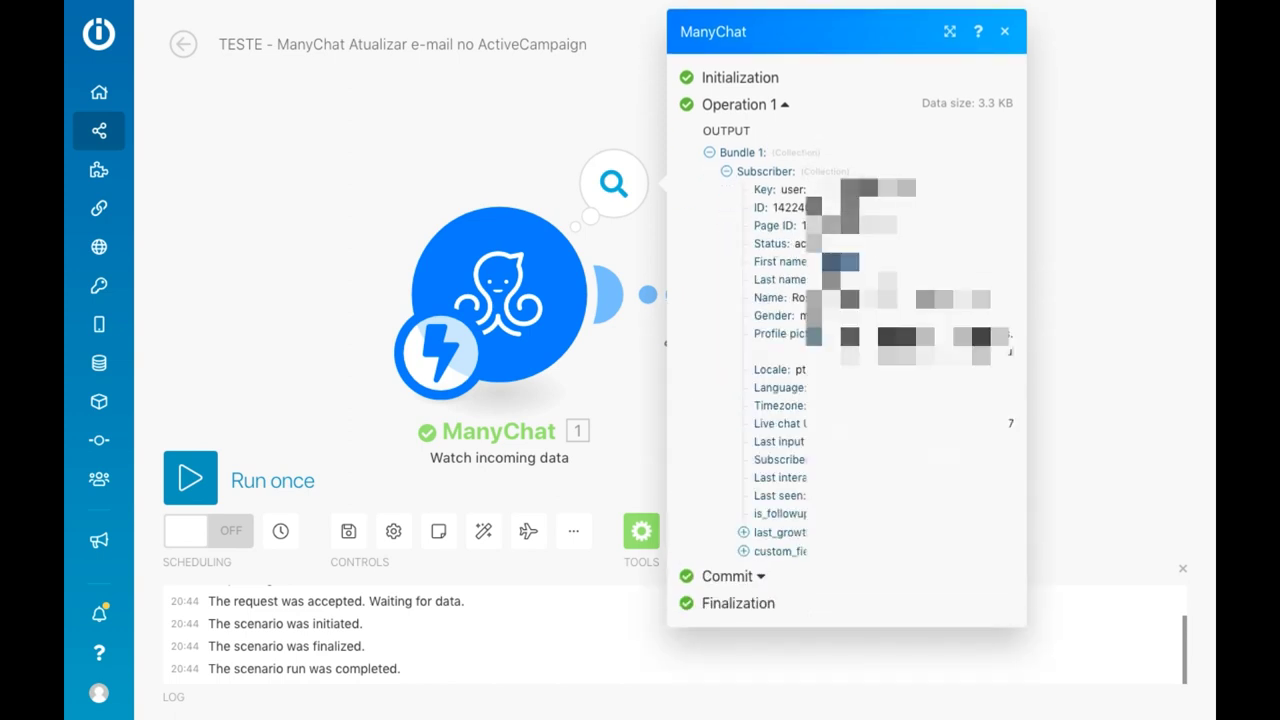
pyautogui.doubleClick(845, 279)
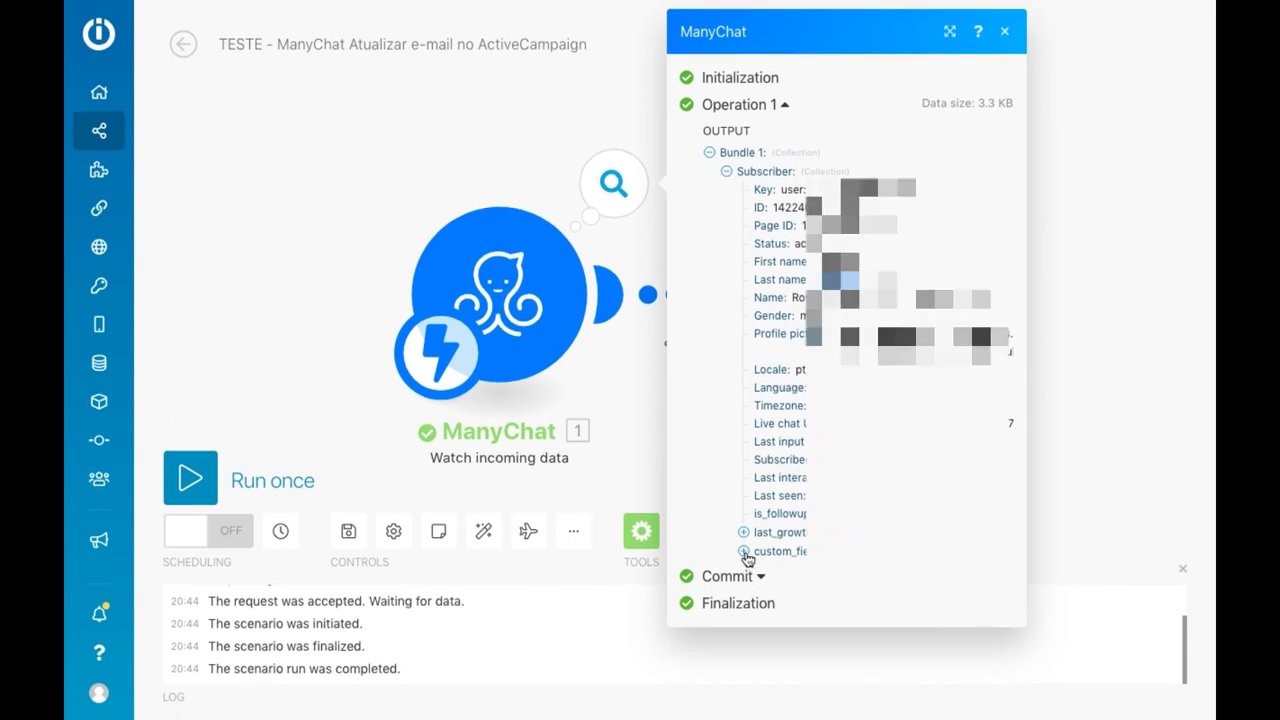
# Step: Expand custom_fields in the ManyChat output to check the email and telefone values, and close the output details
pyautogui.click(744, 552)
pyautogui.scroll(-5, 747, 558)
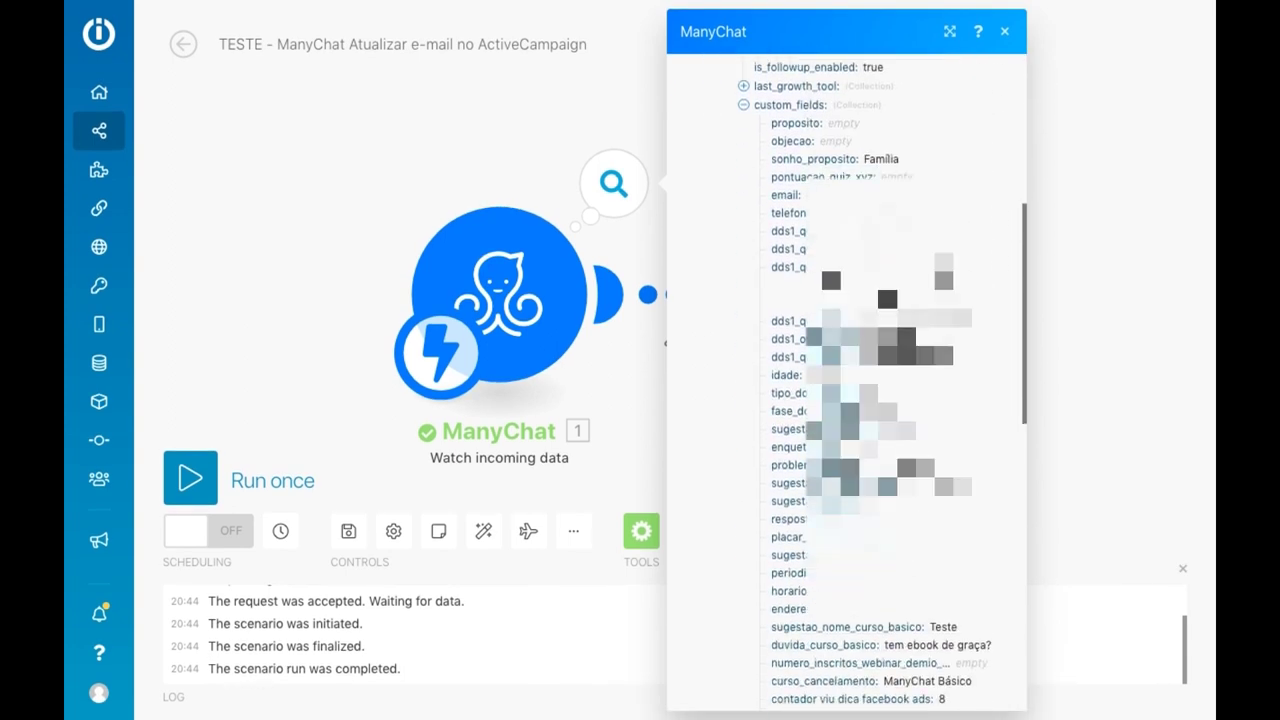
pyautogui.doubleClick(779, 197)
pyautogui.click(812, 206)
pyautogui.moveTo(869, 188); pyautogui.dragTo(940, 187)
pyautogui.doubleClick(789, 213)
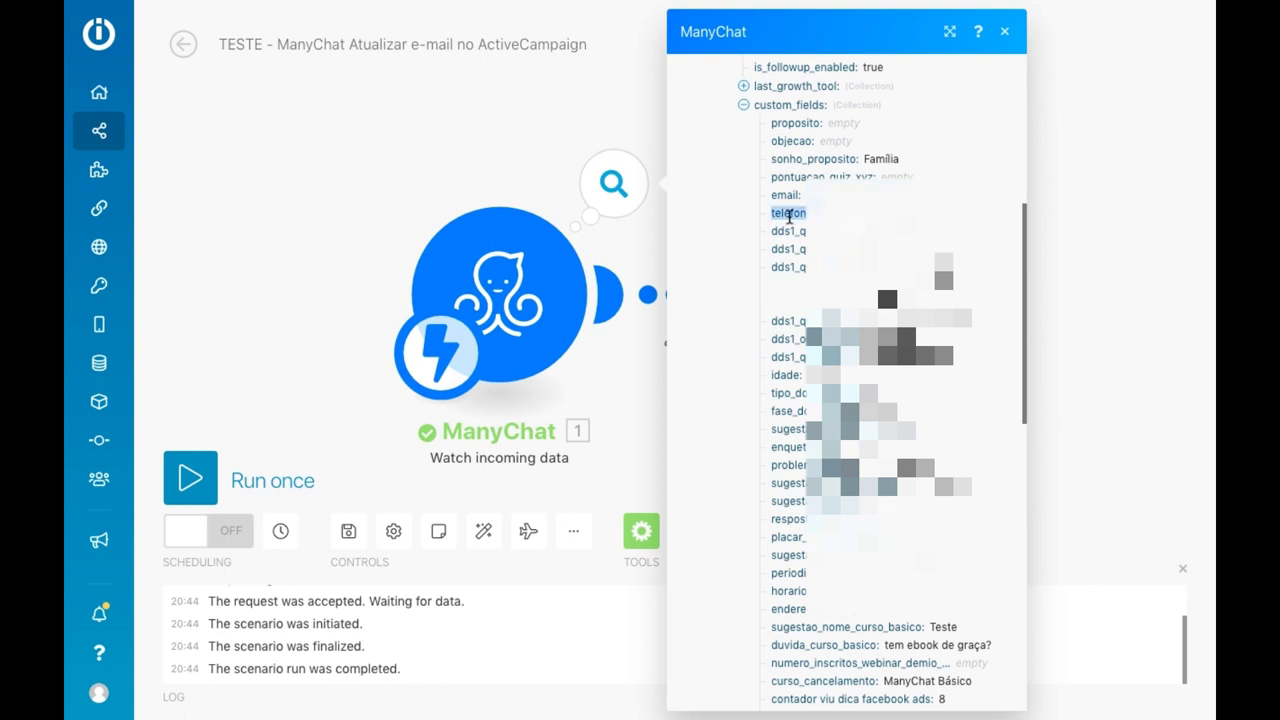
pyautogui.moveTo(824, 206); pyautogui.dragTo(900, 206)
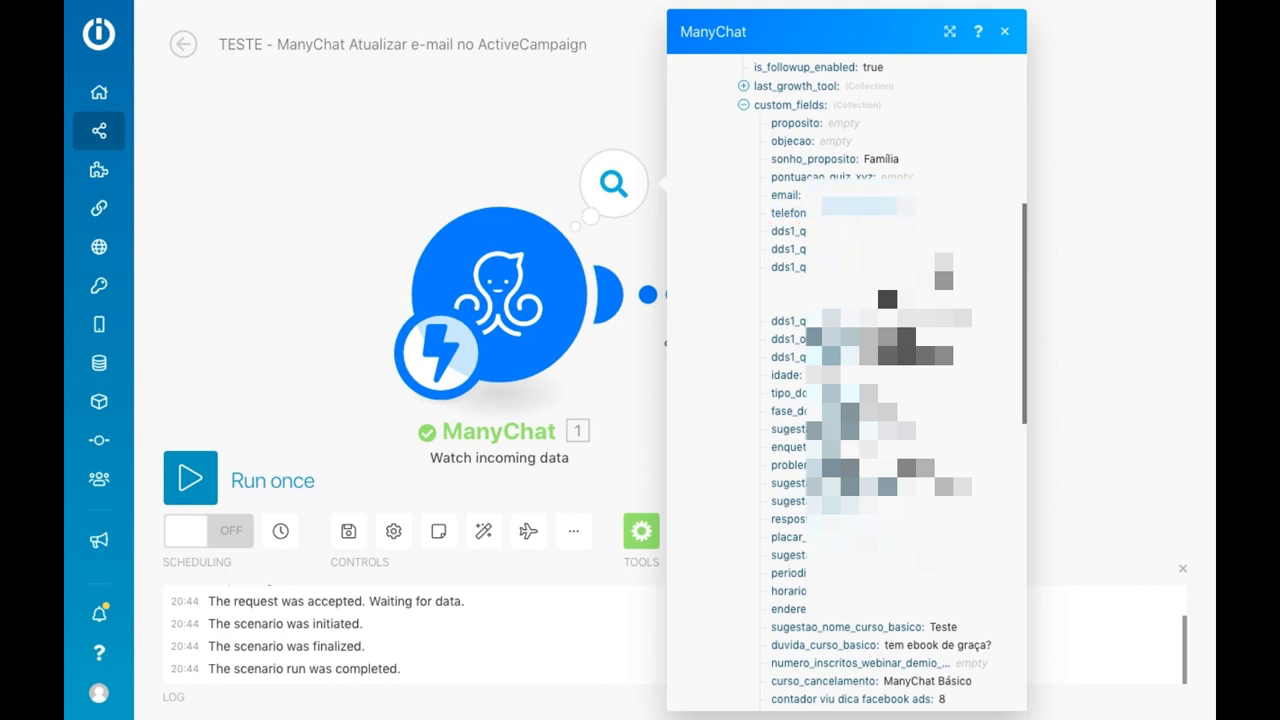
pyautogui.click(924, 222)
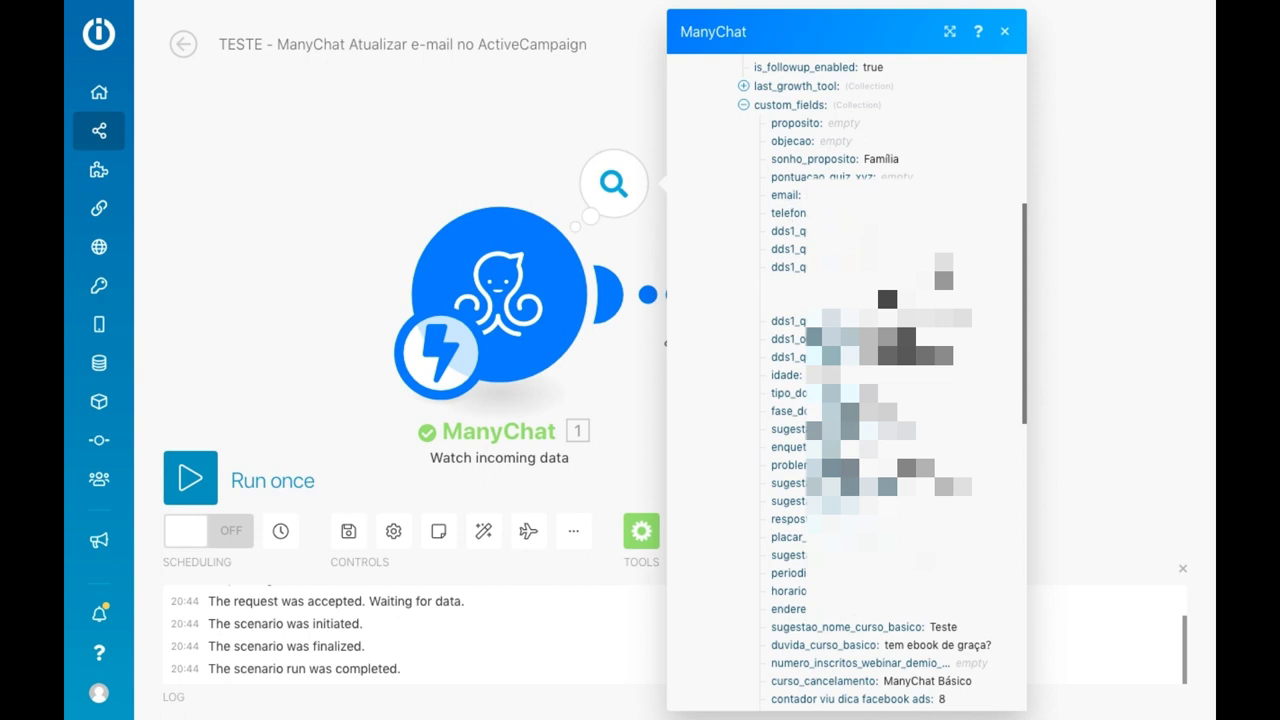
pyautogui.click(591, 103)
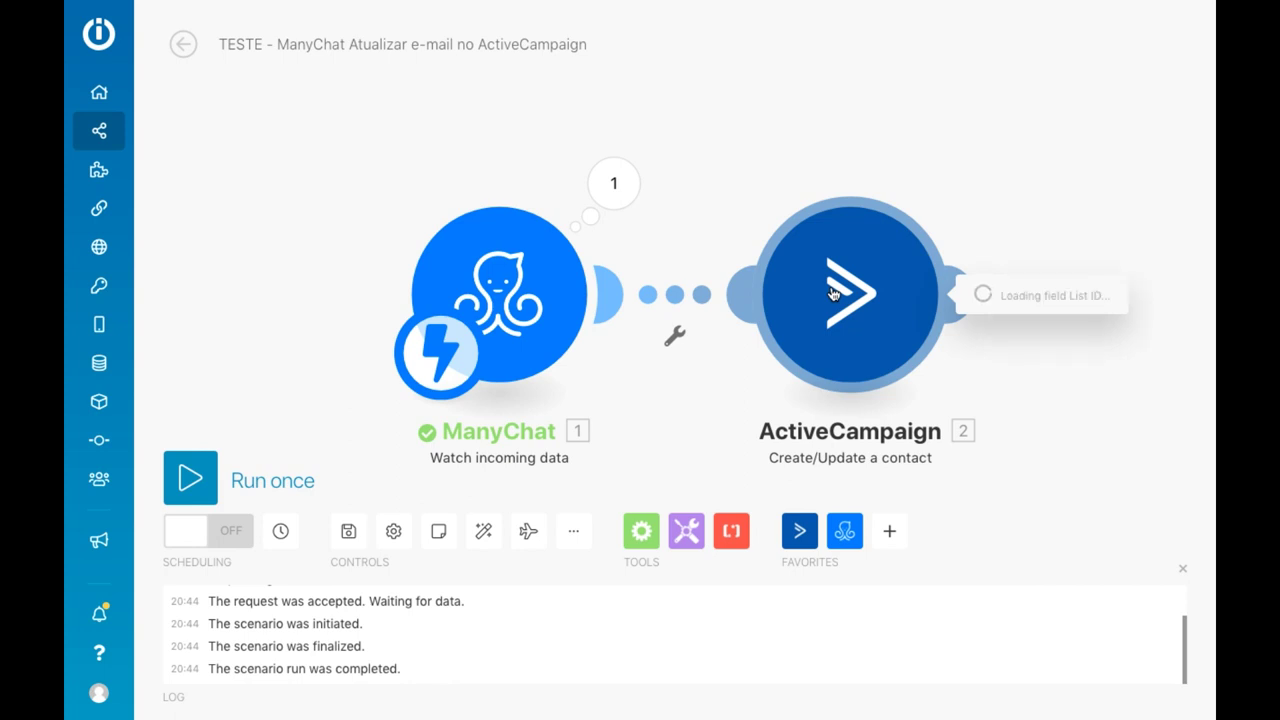
# Step: Map the ActiveCampaign contact's Email to the subscriber's email value from custom_fields
pyautogui.click(578, 225)
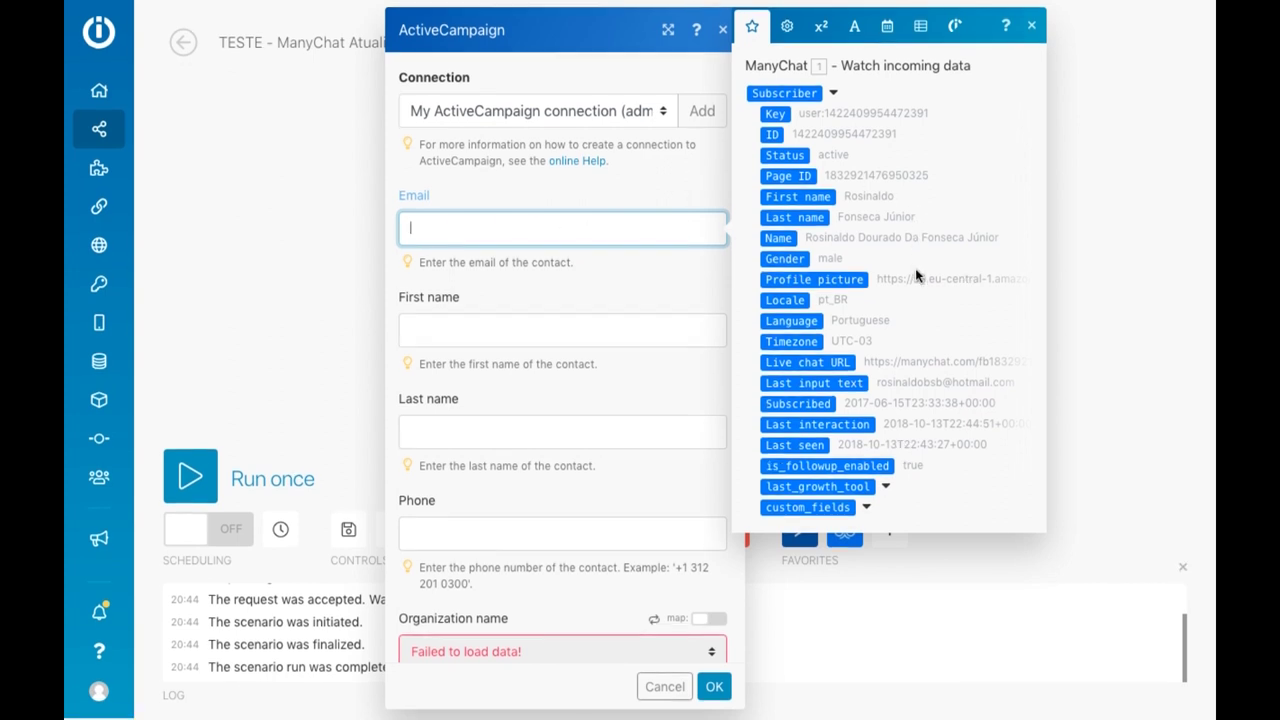
pyautogui.moveTo(825, 514); pyautogui.dragTo(870, 515)
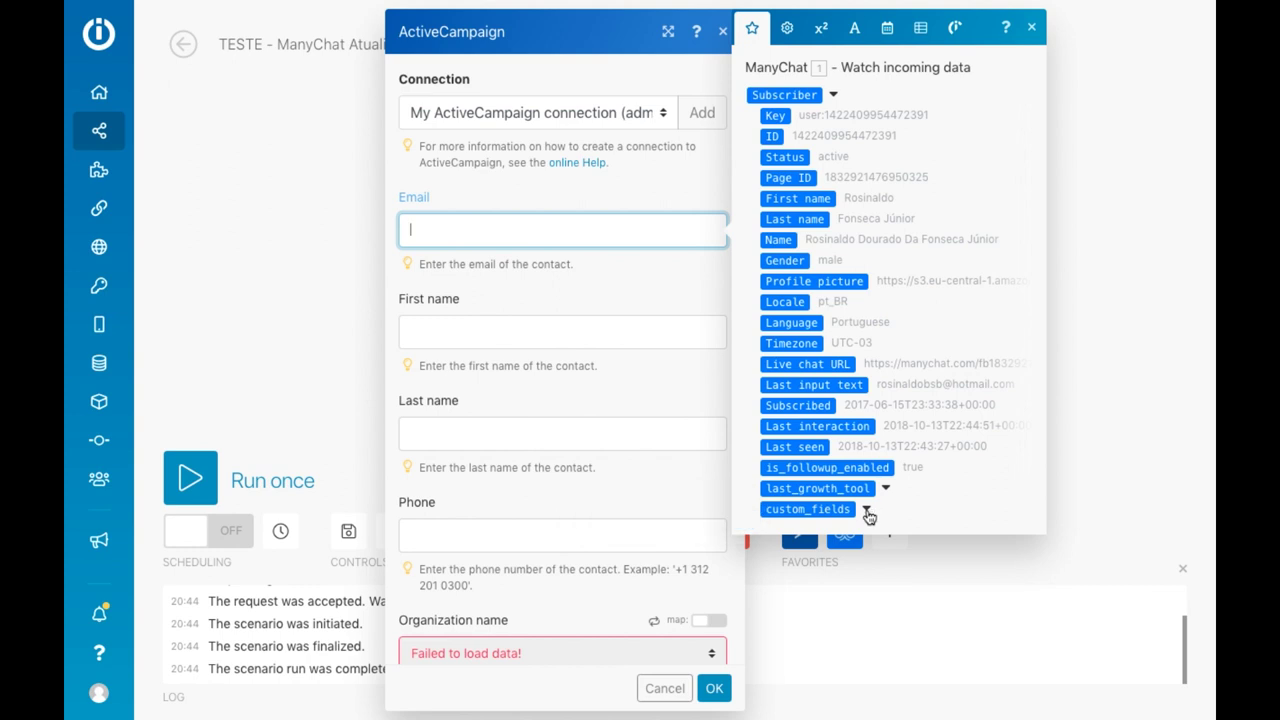
pyautogui.click(868, 512)
pyautogui.scroll(-2, 925, 555)
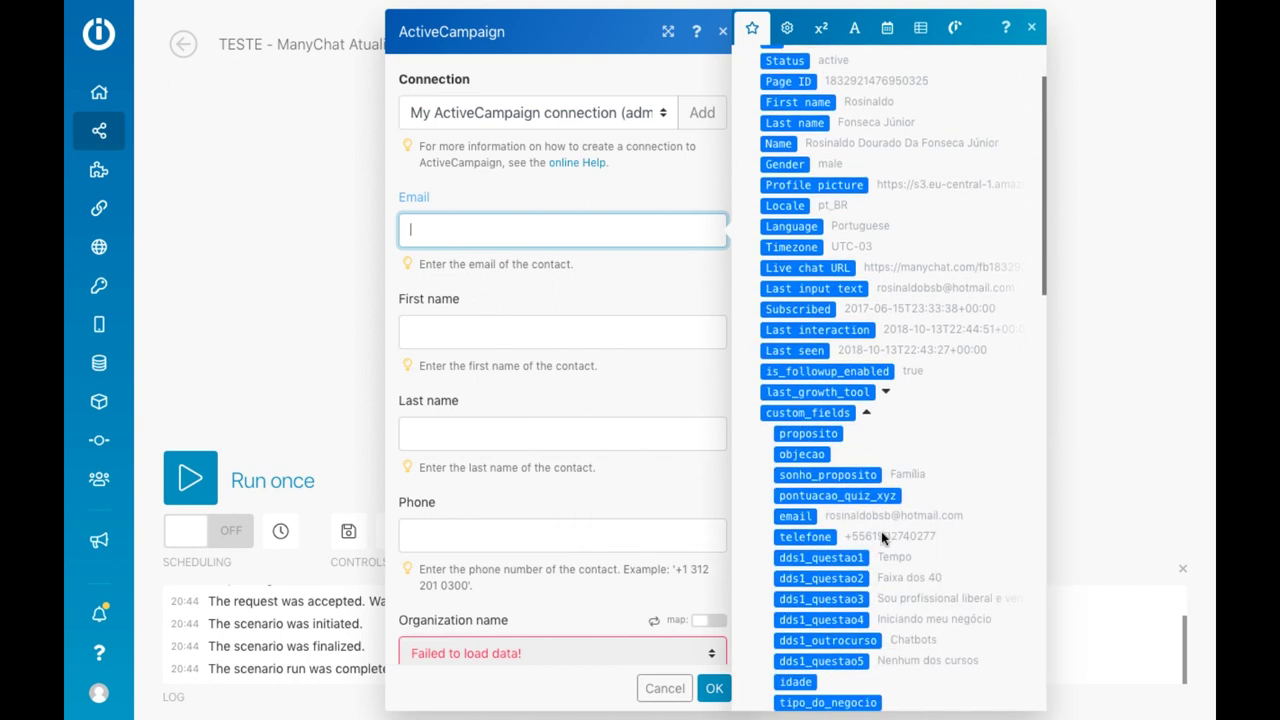
pyautogui.moveTo(805, 518); pyautogui.dragTo(805, 518)
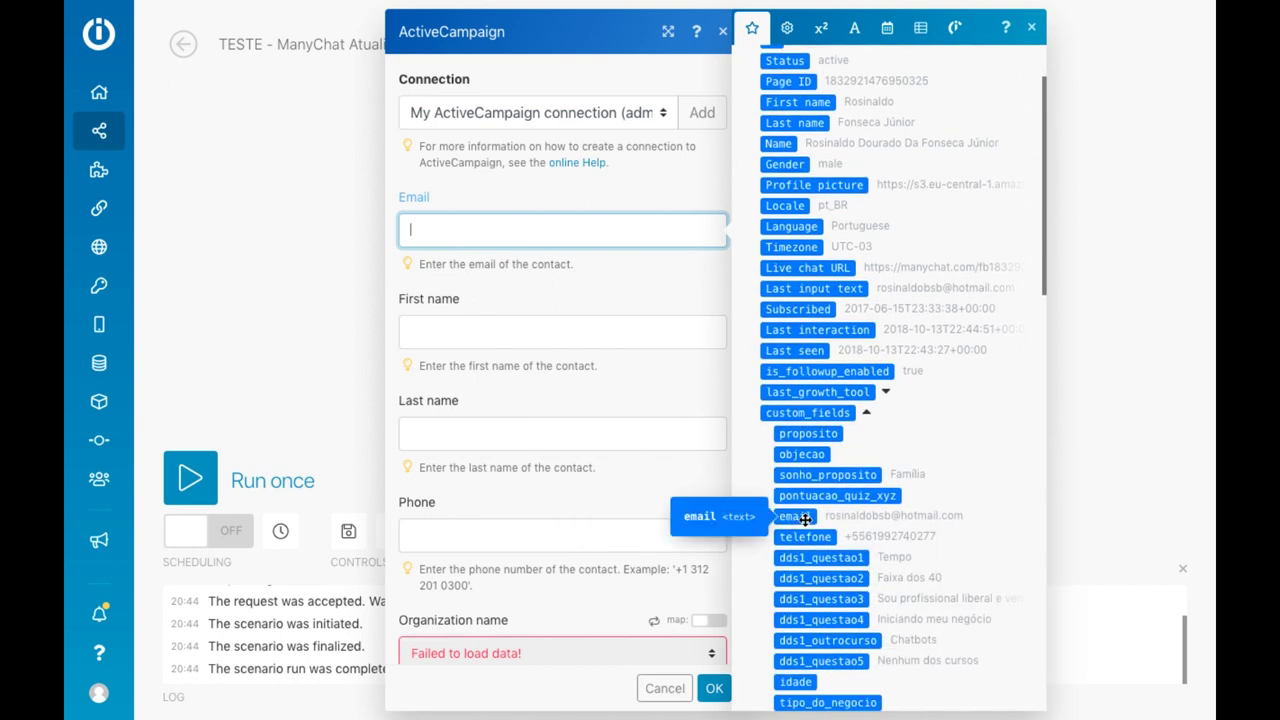
pyautogui.click(805, 518)
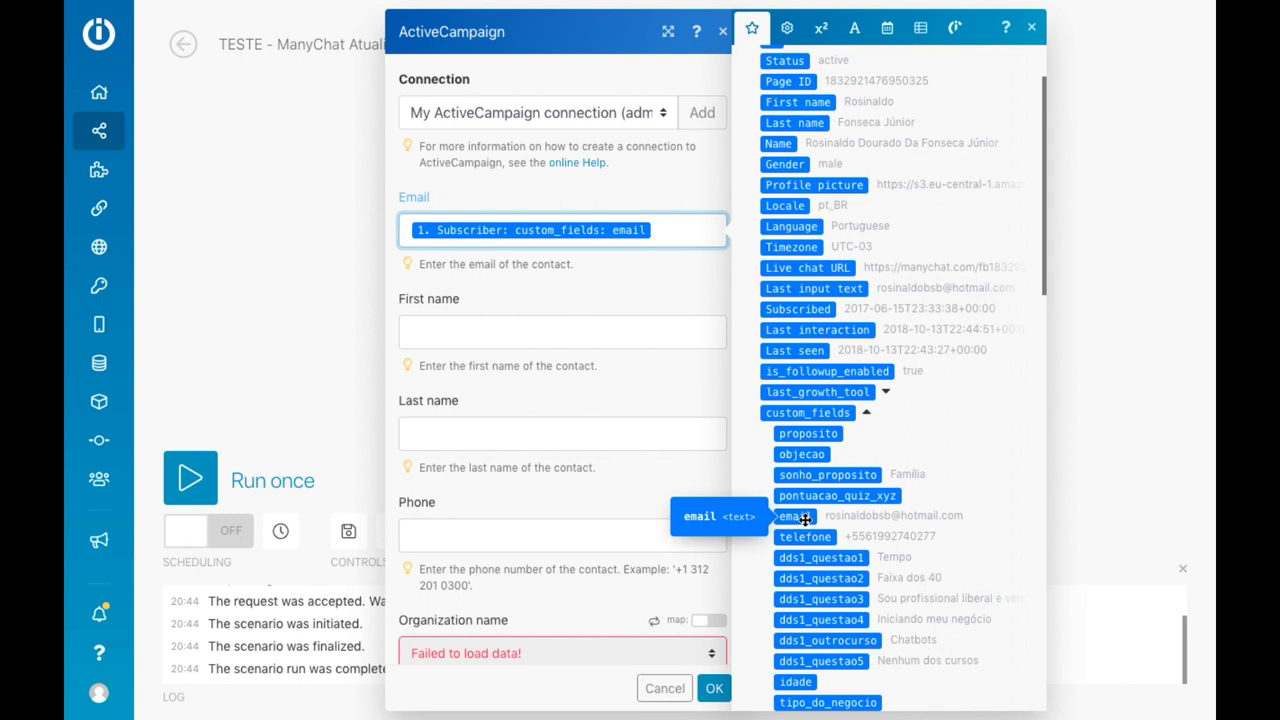
# Step: Map the contact's First name and Last name to the matching ManyChat subscriber values
pyautogui.click(551, 342)
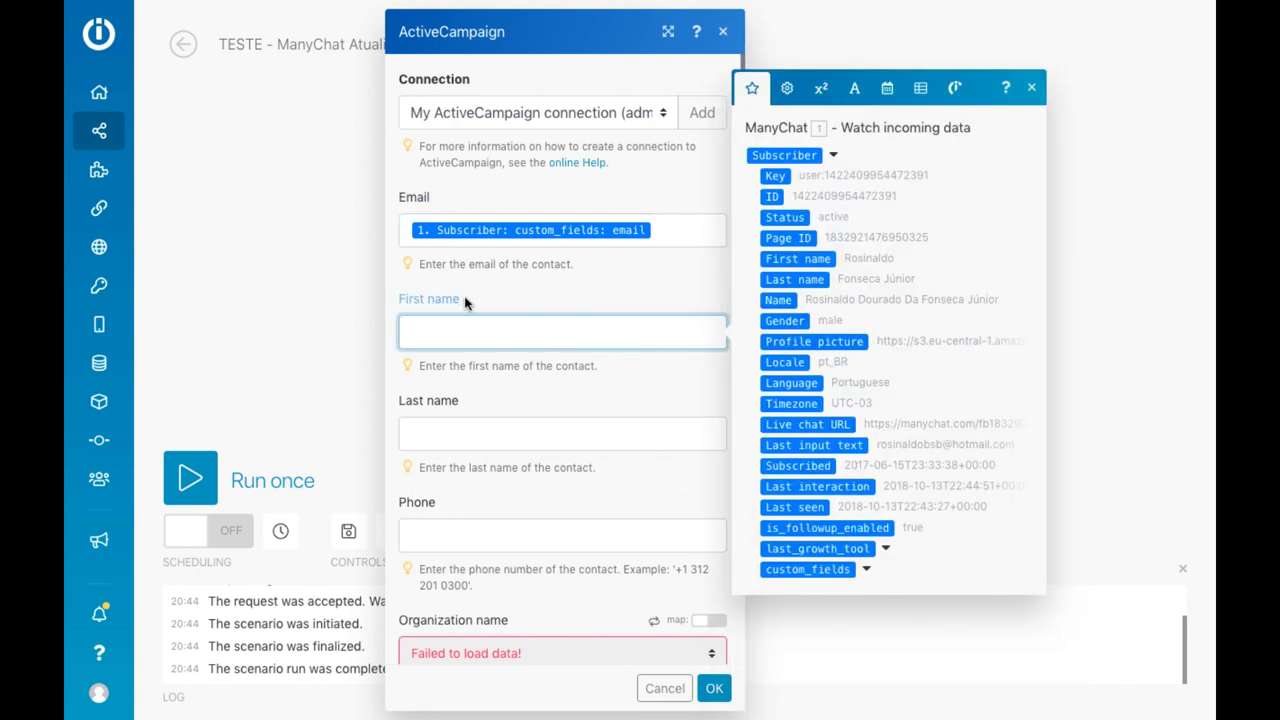
pyautogui.click(813, 259)
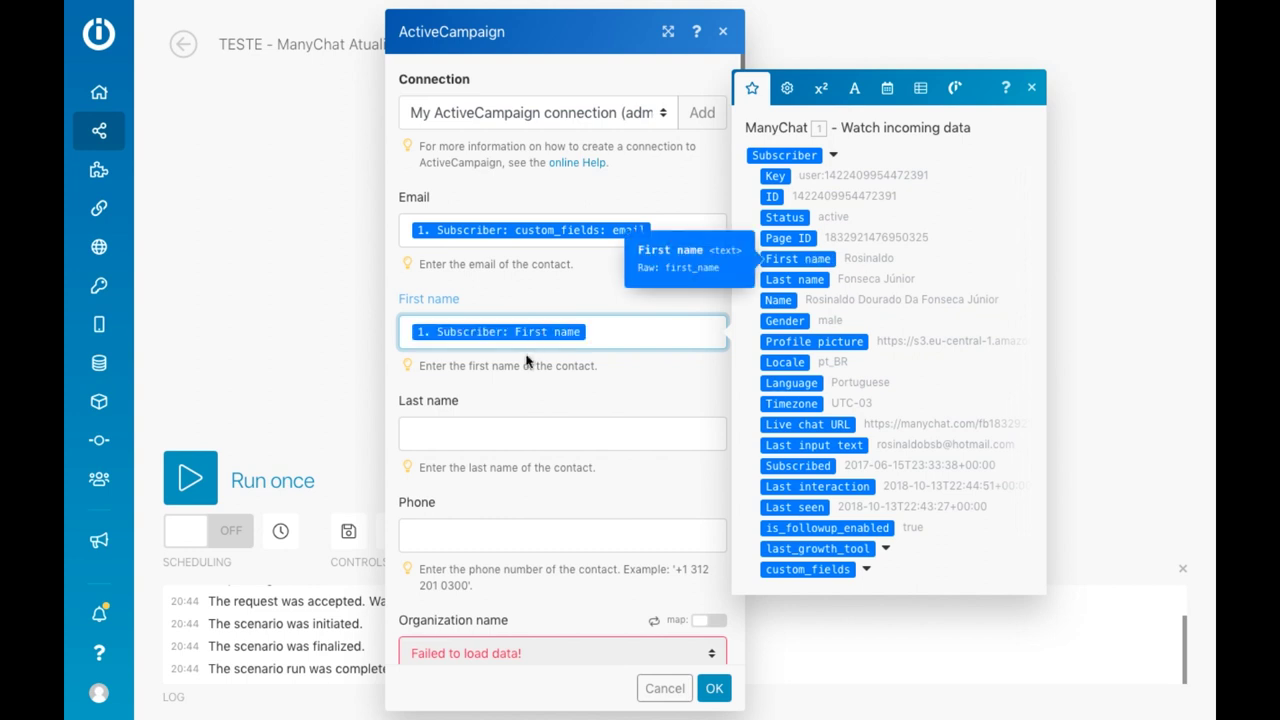
pyautogui.click(540, 438)
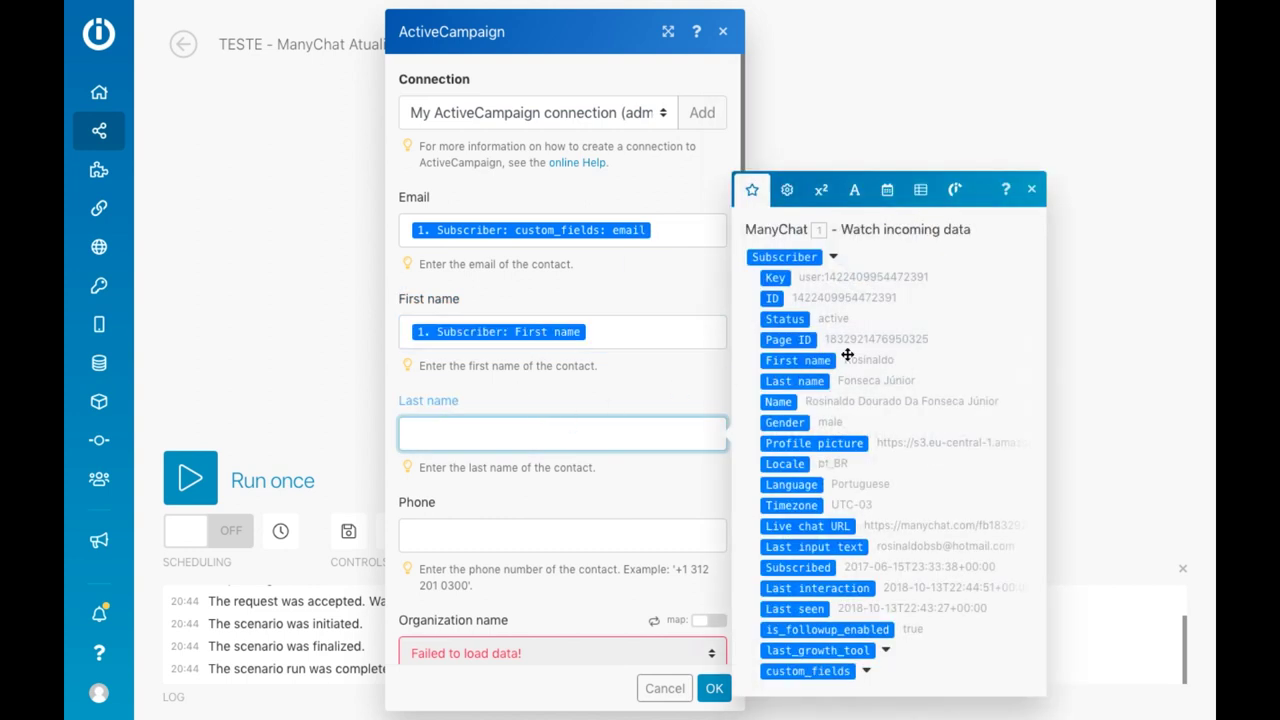
pyautogui.click(813, 384)
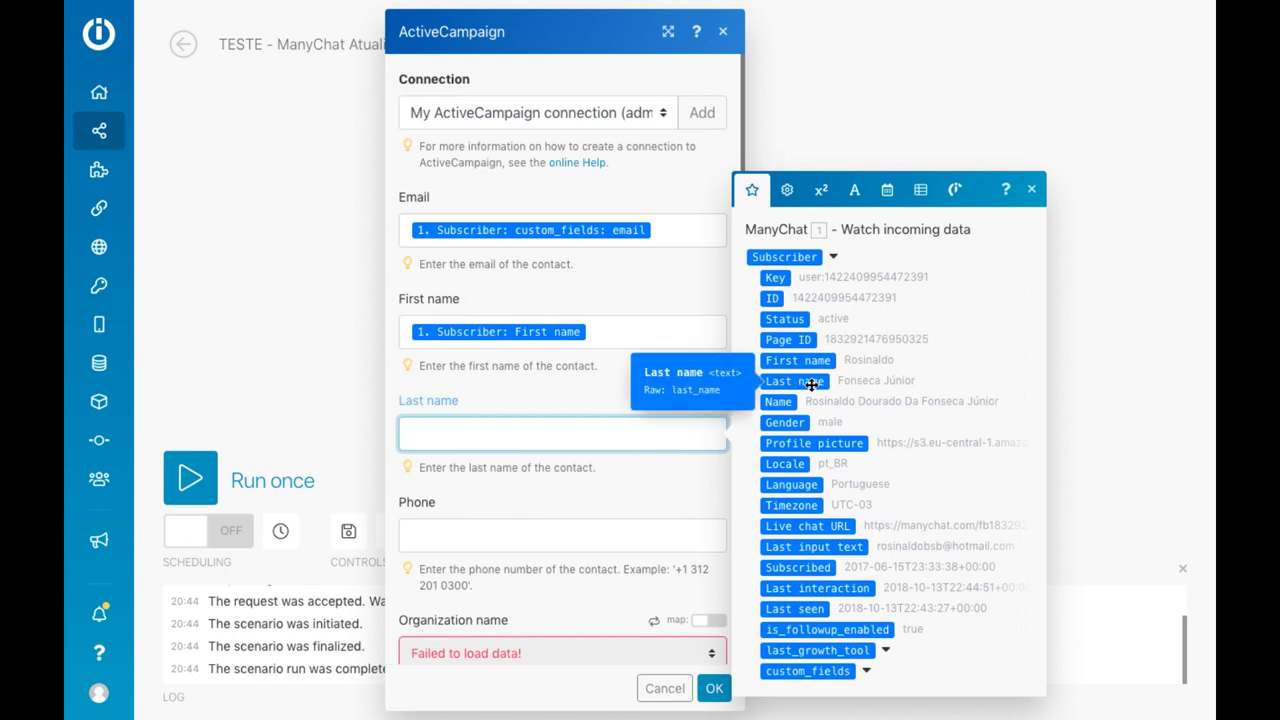
# Step: Map the contact's Phone to the subscriber's telefone value from custom_fields
pyautogui.scroll(-2, 549, 464)
pyautogui.scroll(-1, 549, 464)
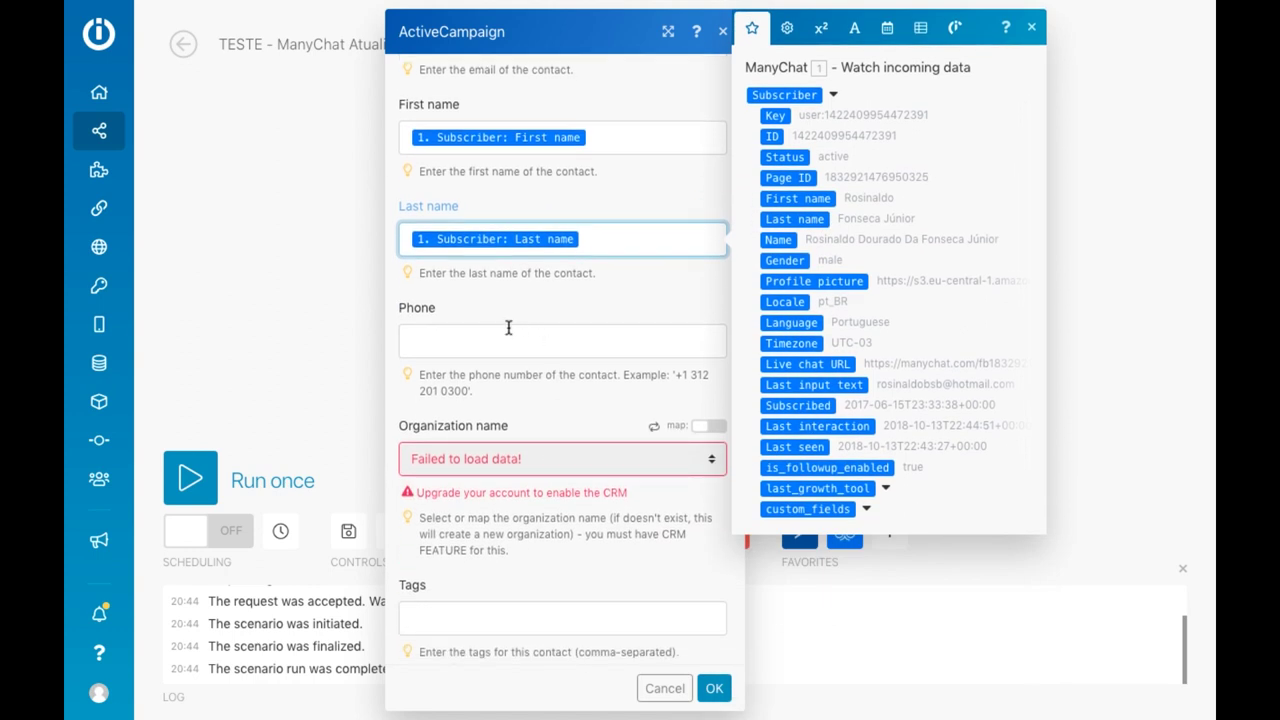
pyautogui.click(481, 342)
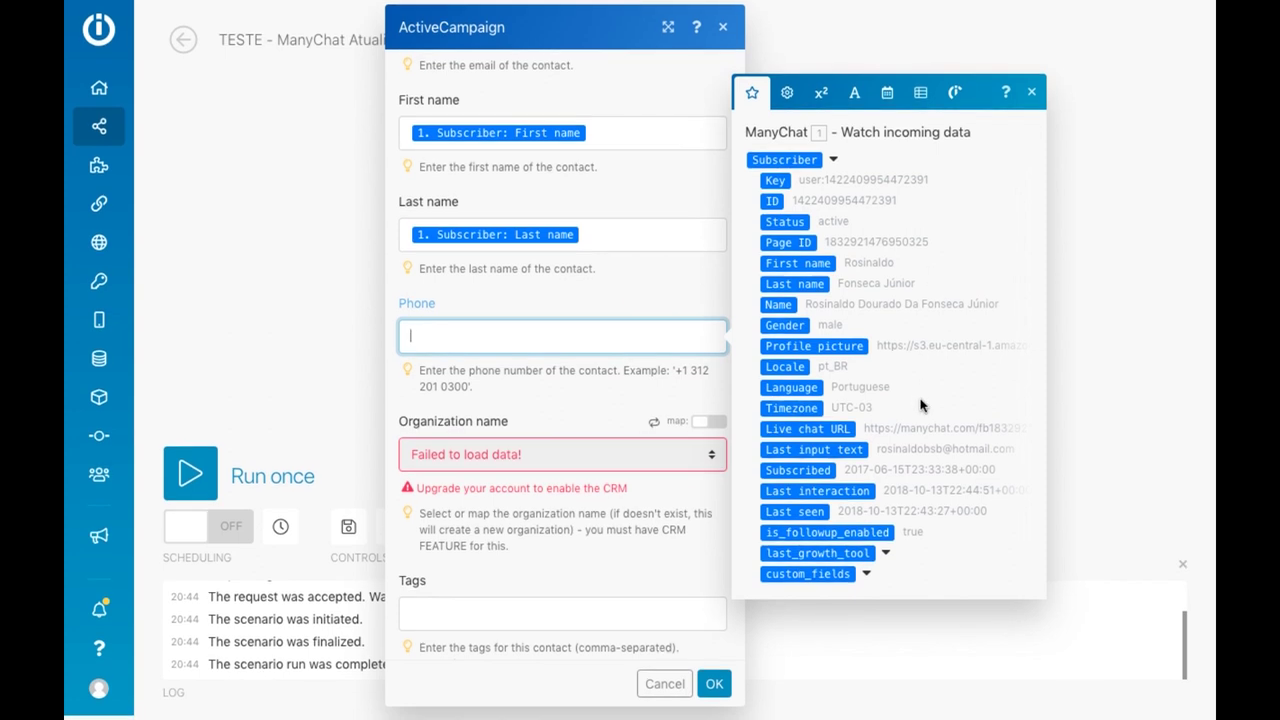
pyautogui.click(866, 578)
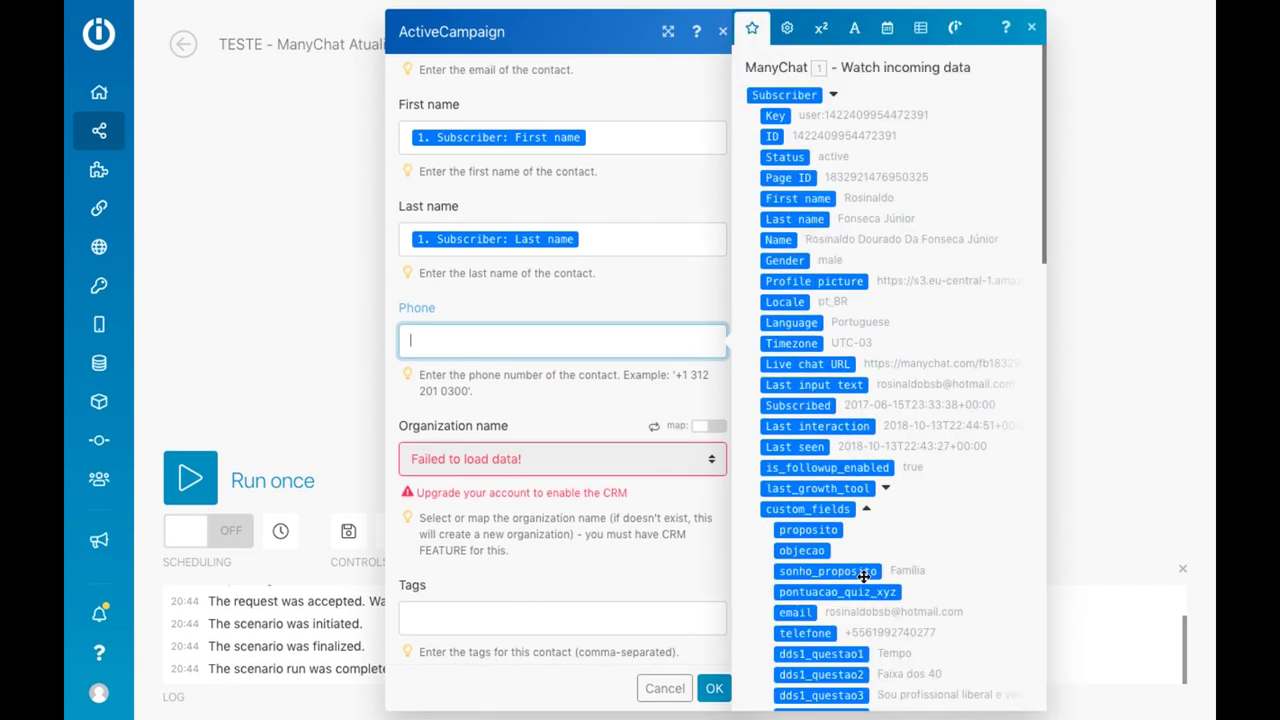
pyautogui.scroll(-3, 855, 530)
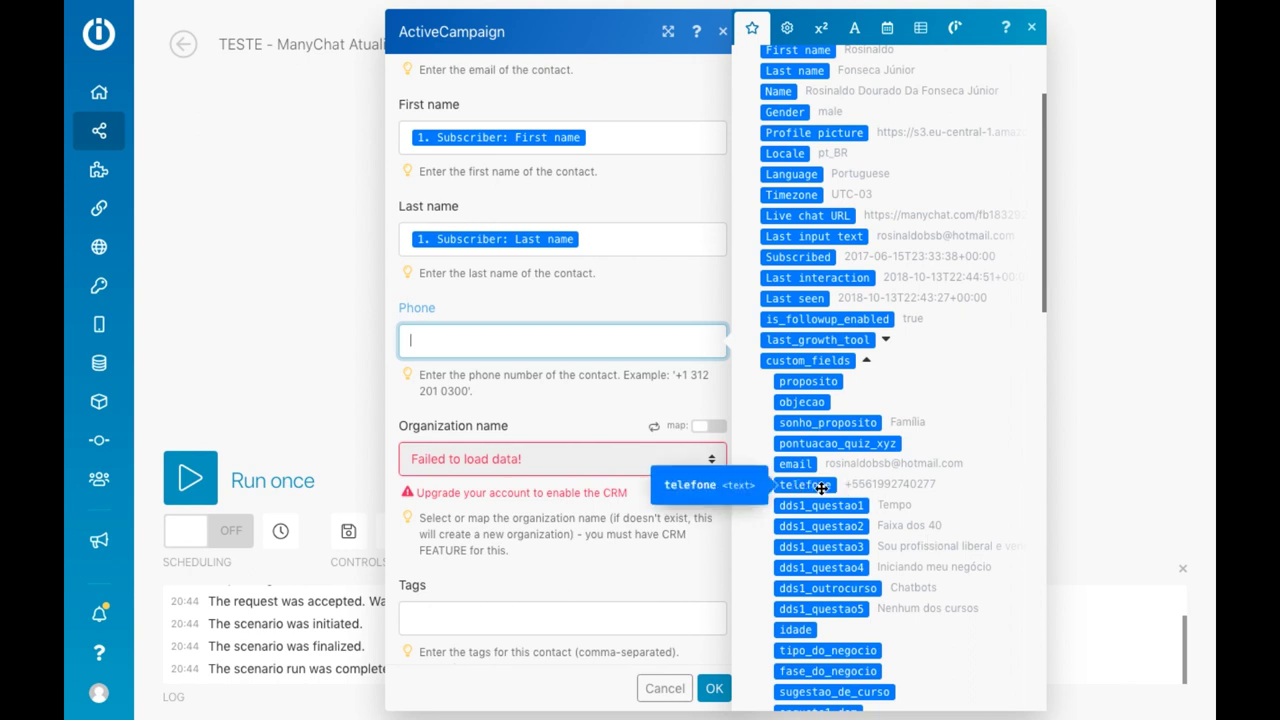
pyautogui.click(821, 487)
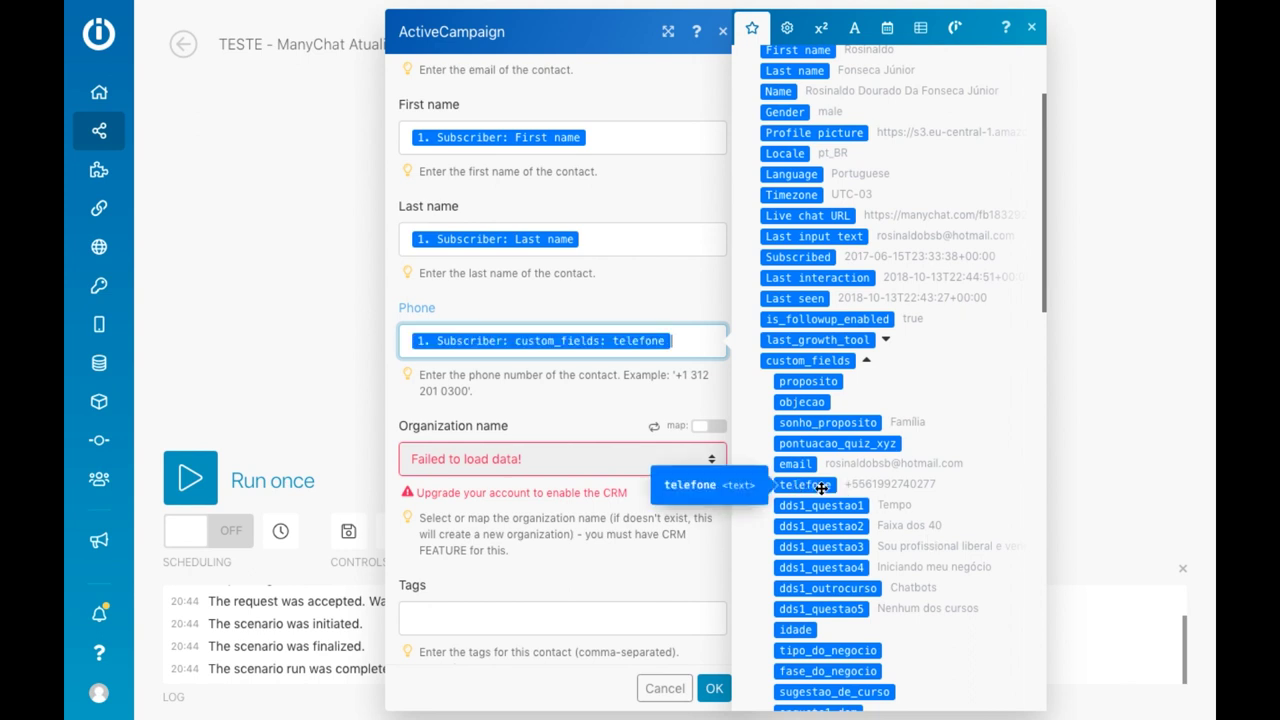
pyautogui.click(532, 395)
# Step: Add the custom field ID do ManyChat to the contact, with type Text and the subscriber's ID as value
pyautogui.scroll(-2, 532, 395)
pyautogui.scroll(-2, 532, 392)
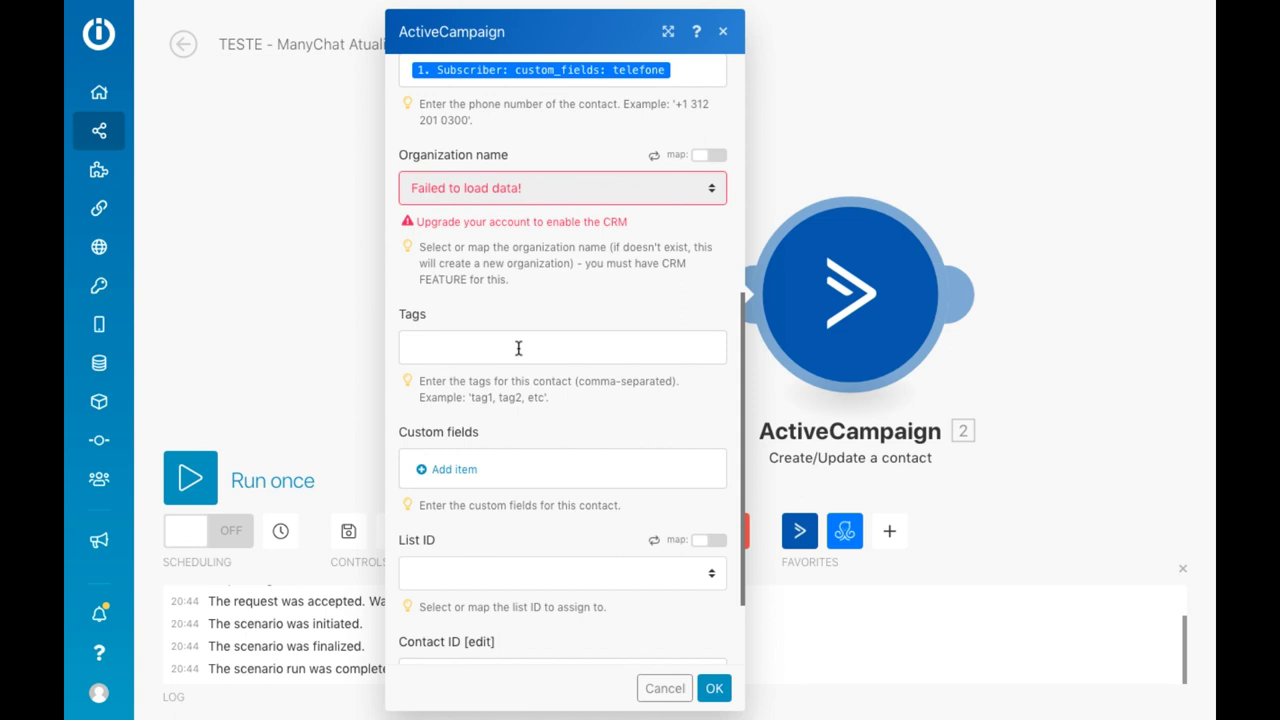
pyautogui.scroll(-2, 548, 388)
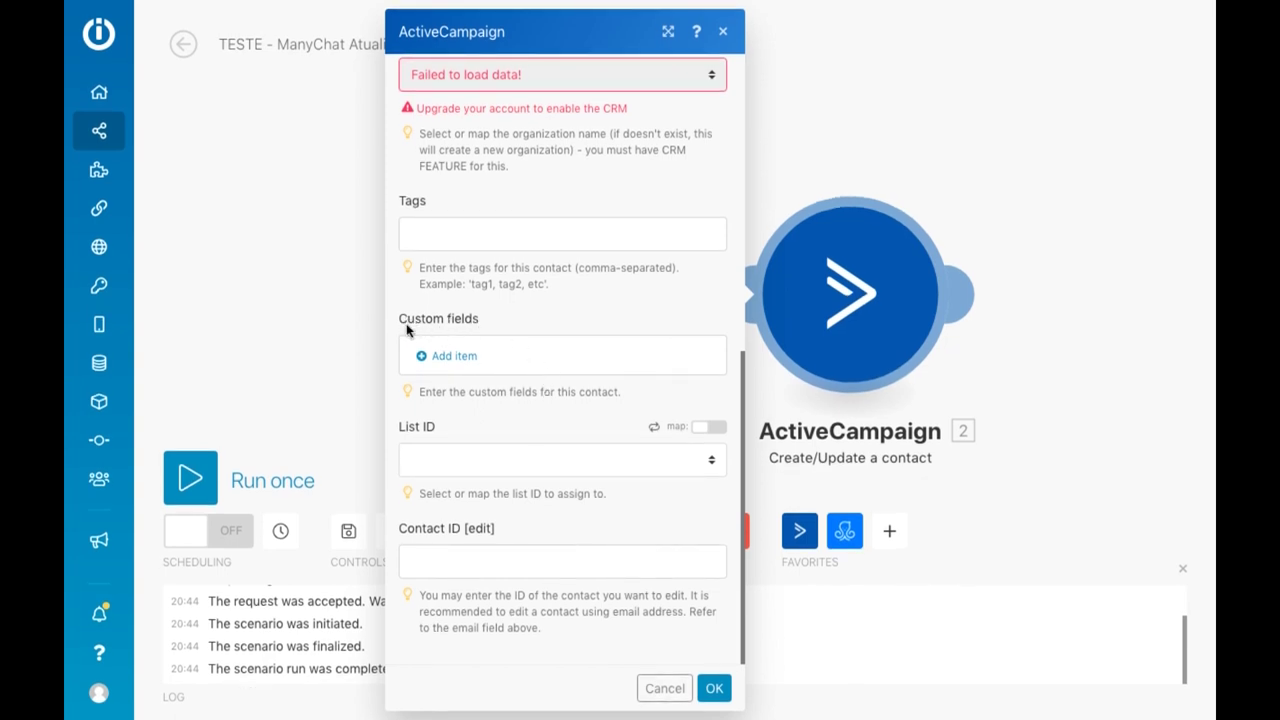
pyautogui.click(452, 358)
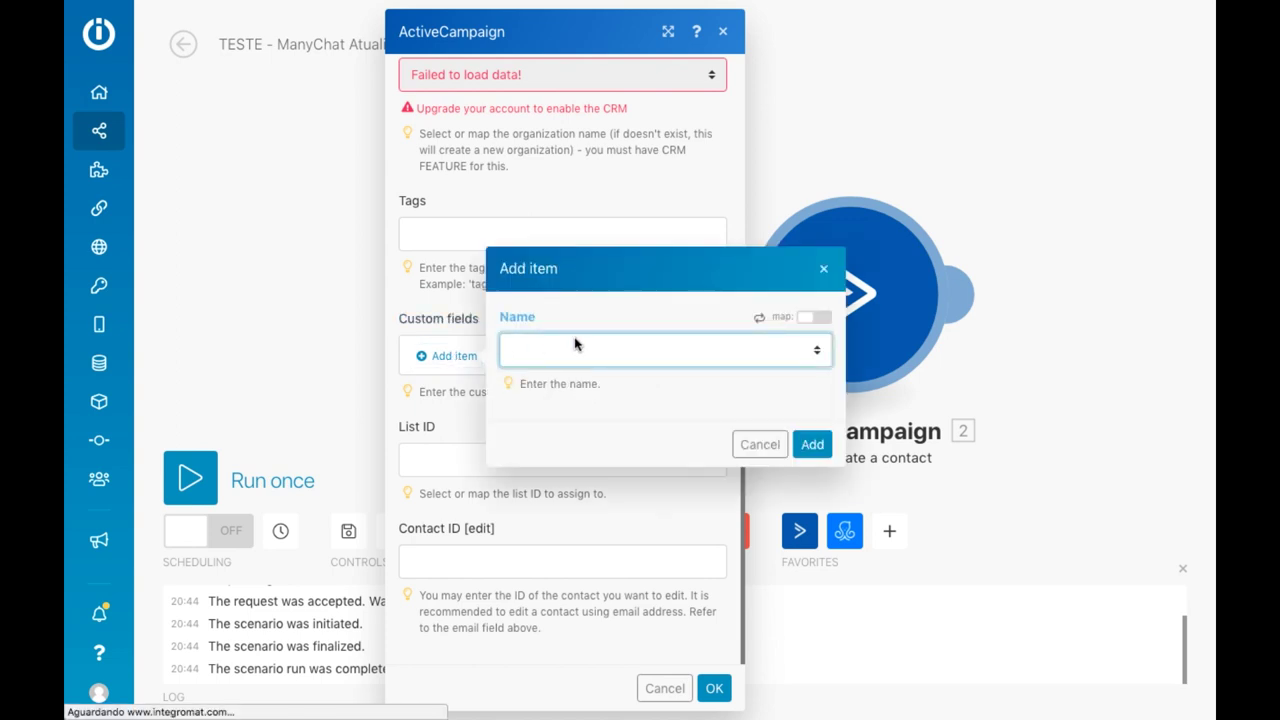
pyautogui.click(816, 355)
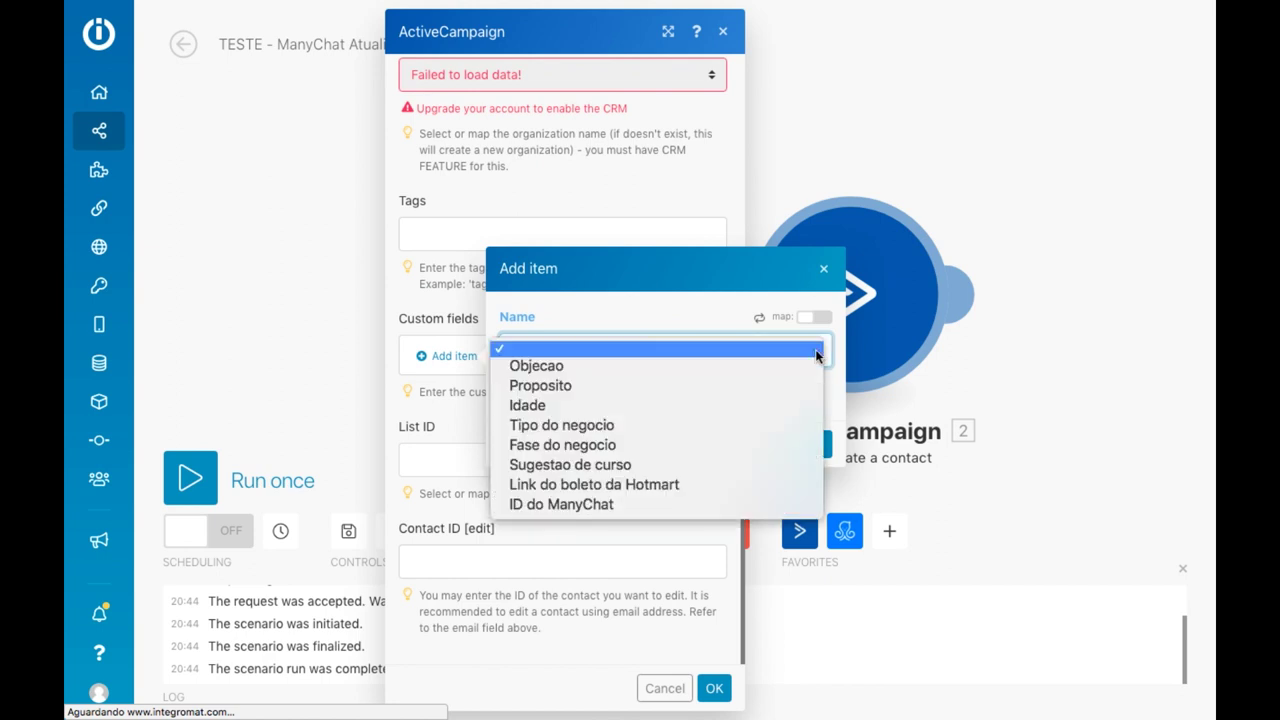
pyautogui.click(586, 506)
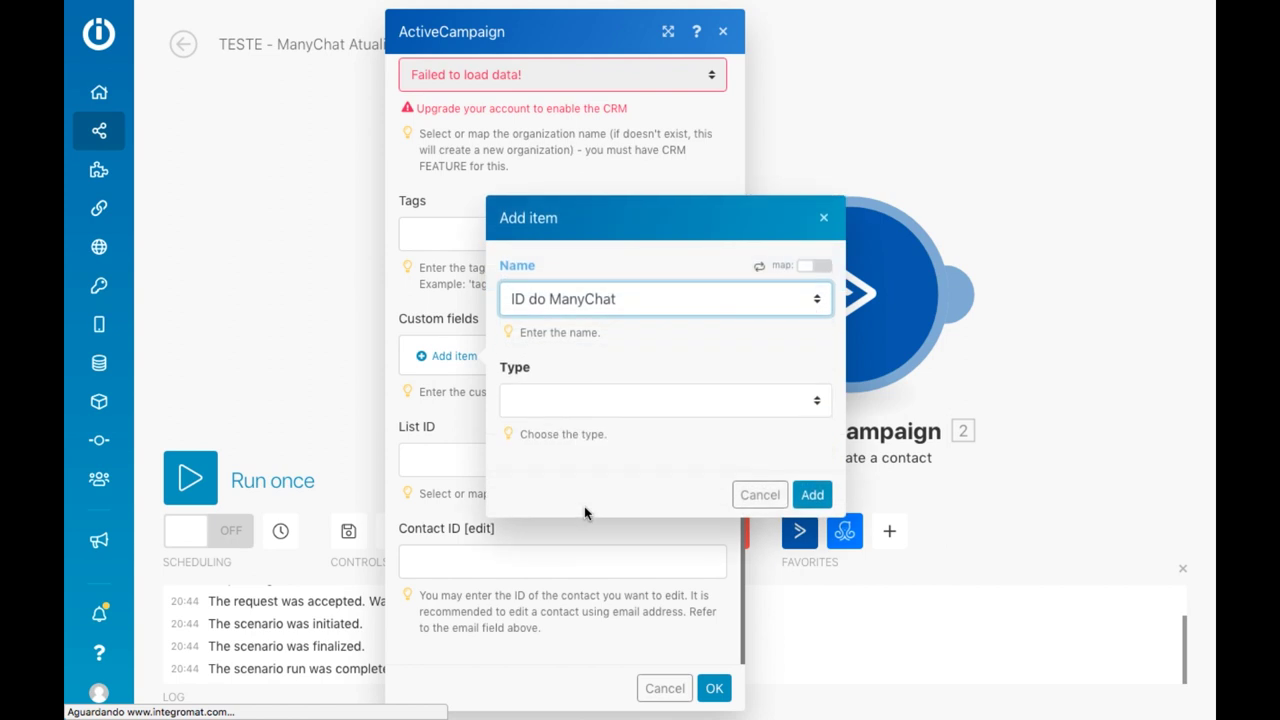
pyautogui.click(816, 402)
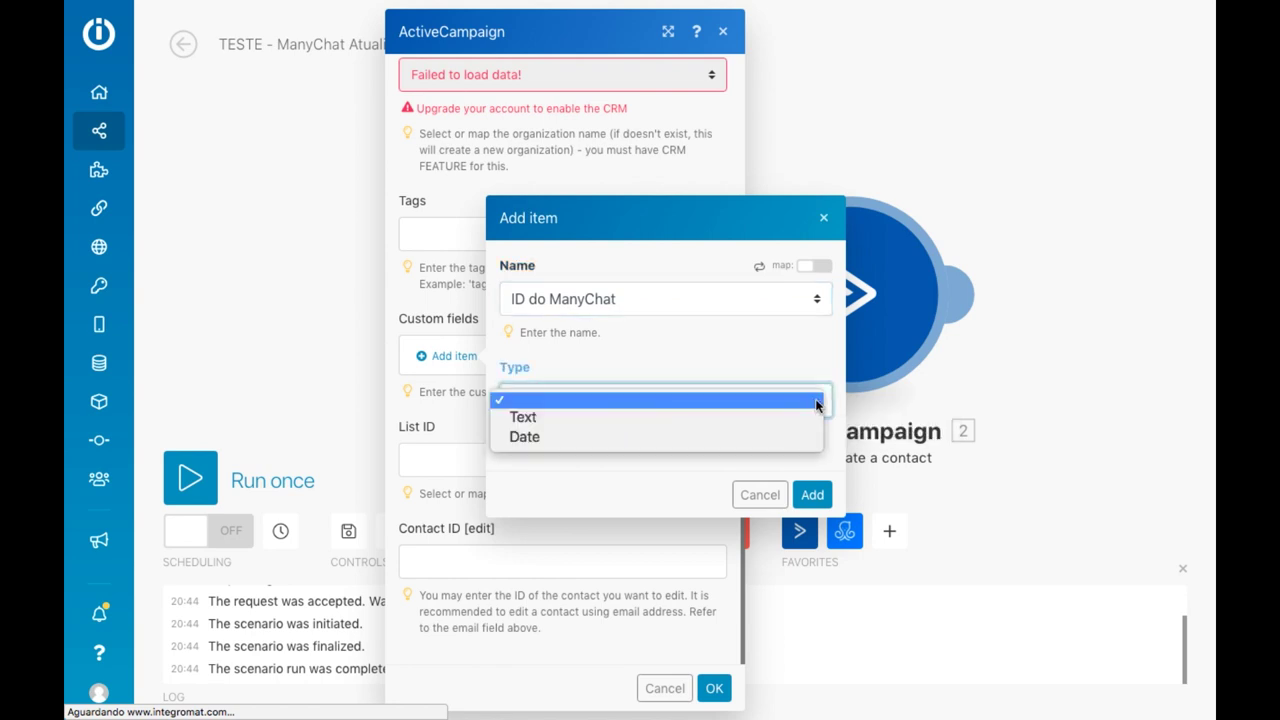
pyautogui.click(537, 419)
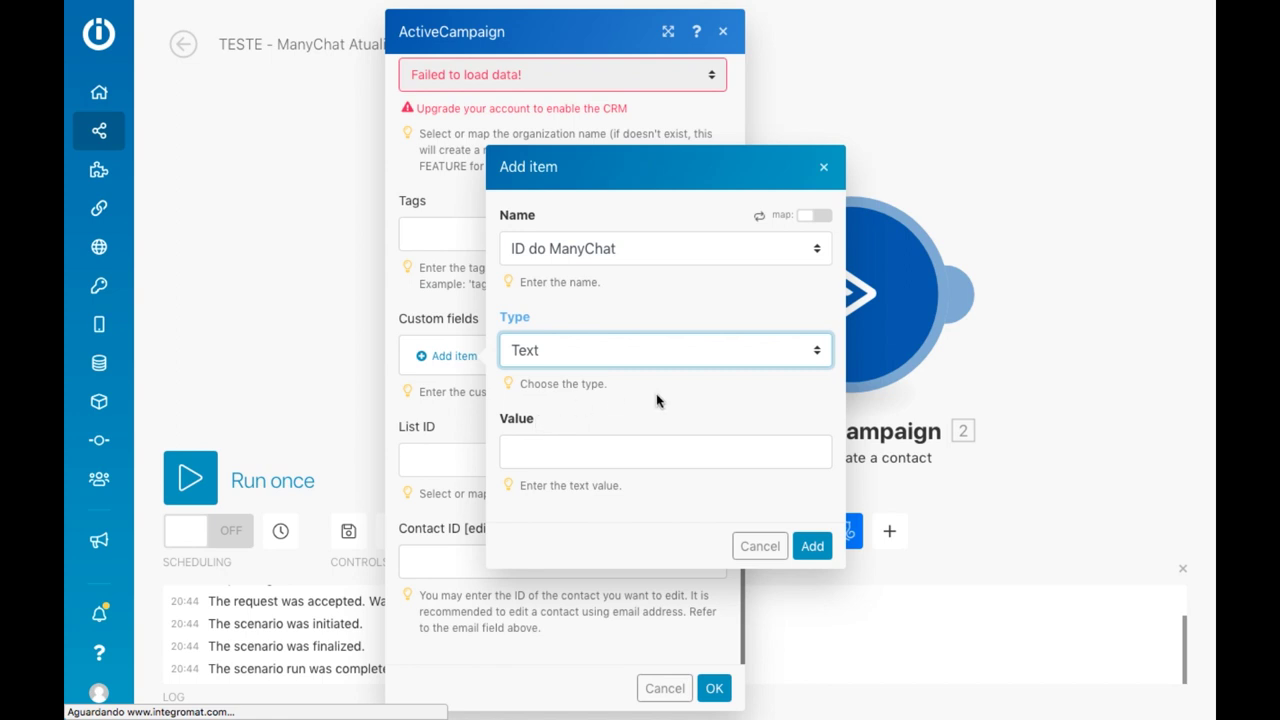
pyautogui.click(579, 447)
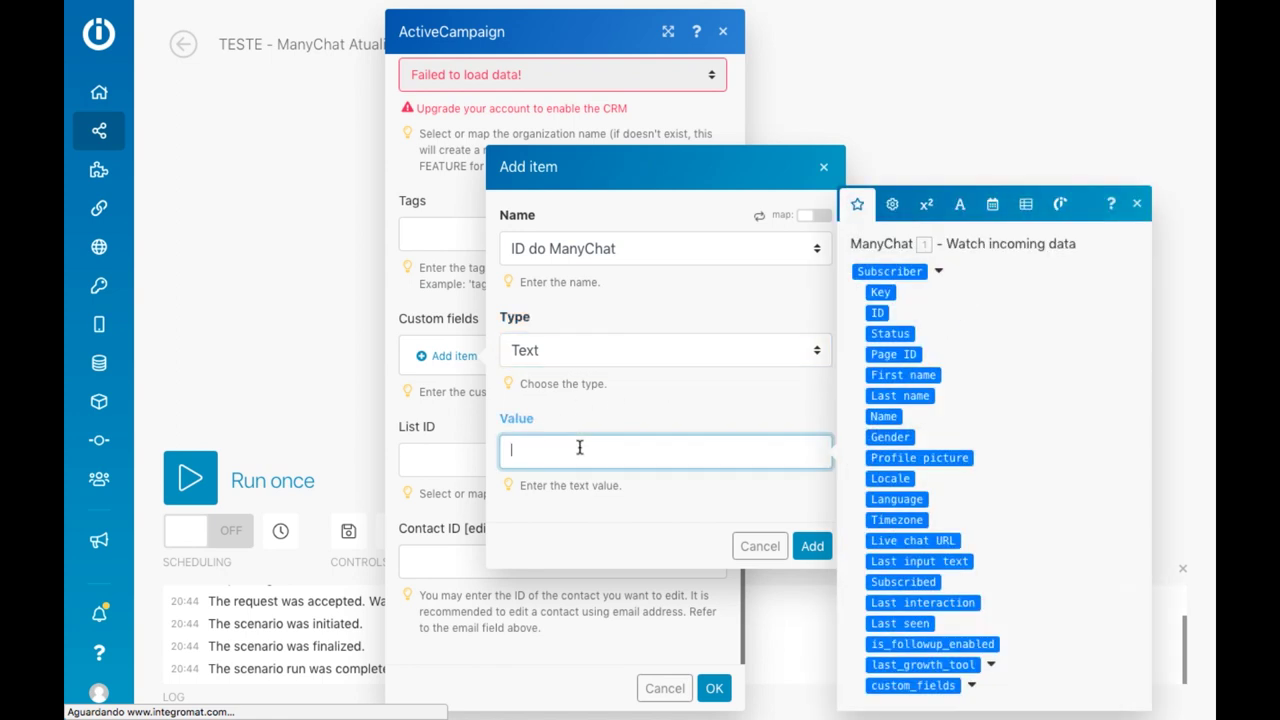
pyautogui.click(878, 314)
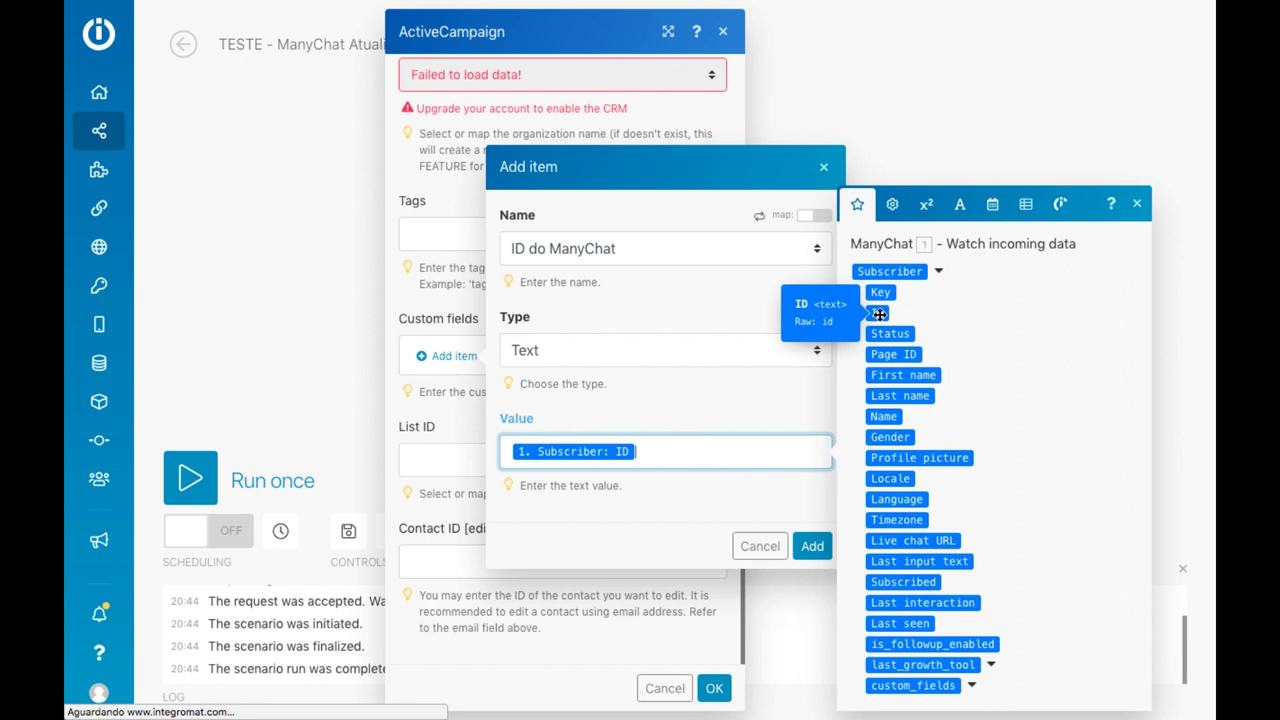
pyautogui.click(812, 548)
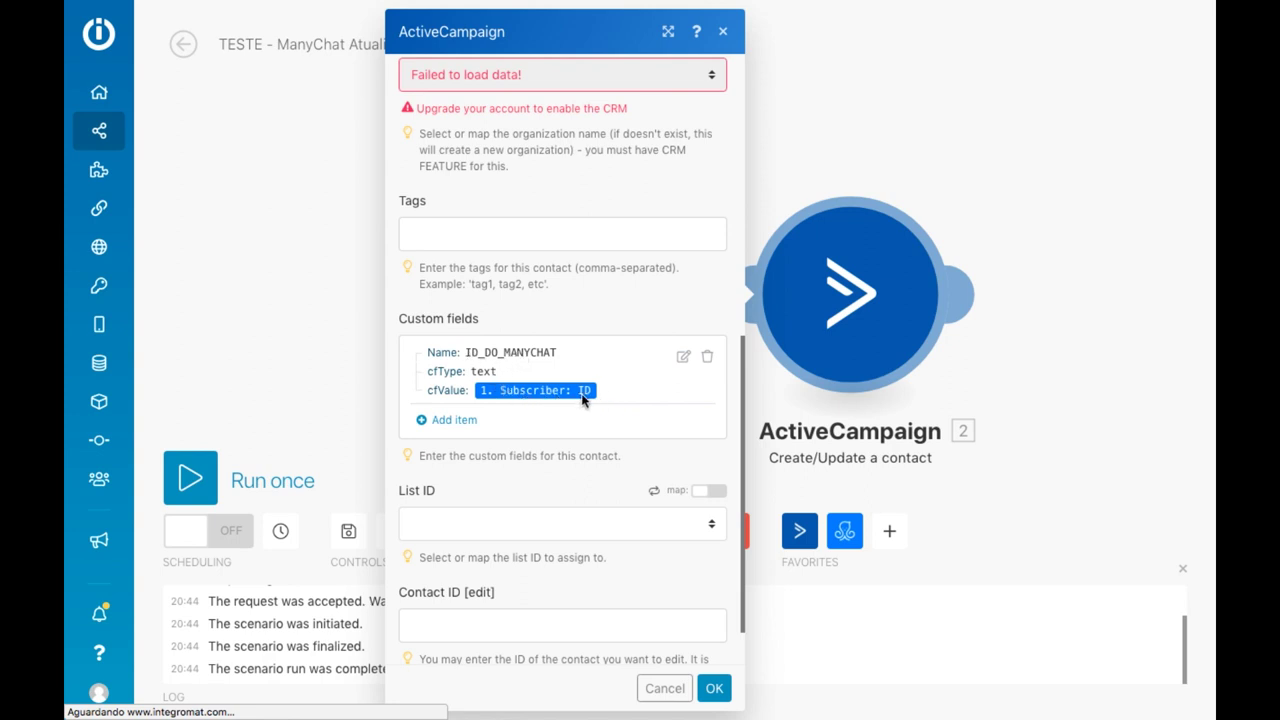
# Step: Assign the contact to the list Contatos da Dream Builder Lab with list status Active
pyautogui.scroll(-1, 509, 486)
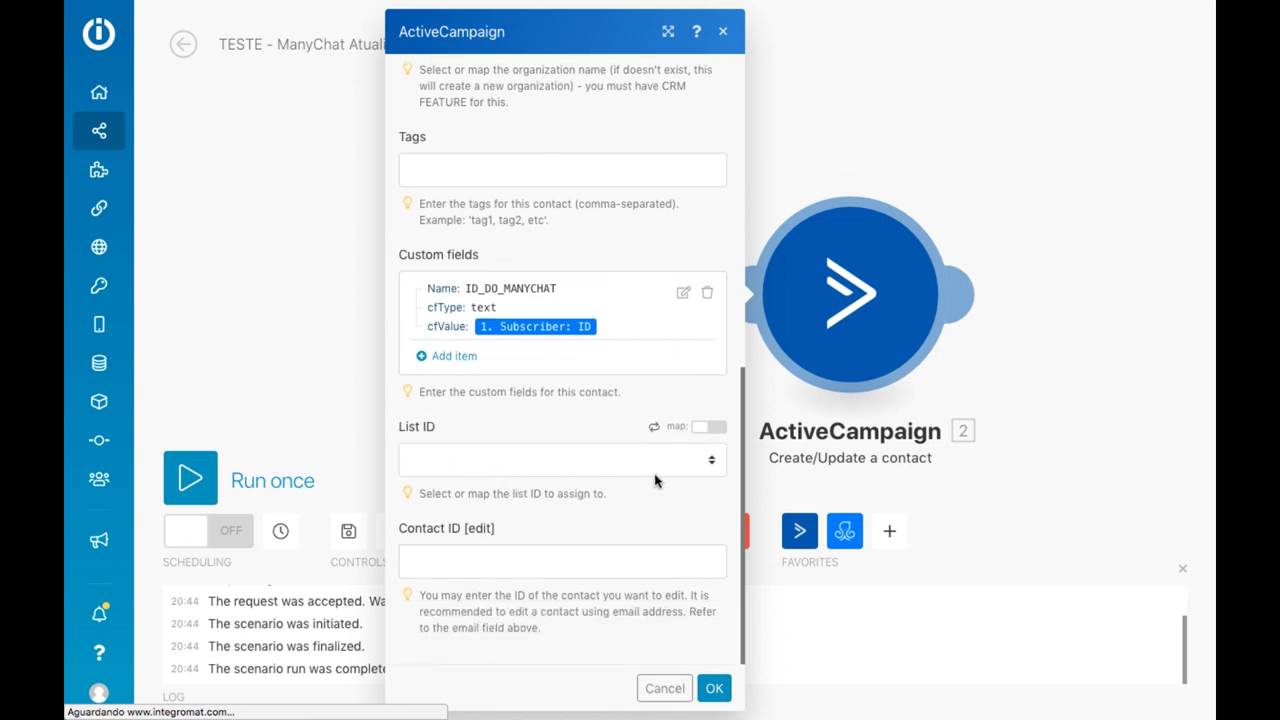
pyautogui.click(711, 460)
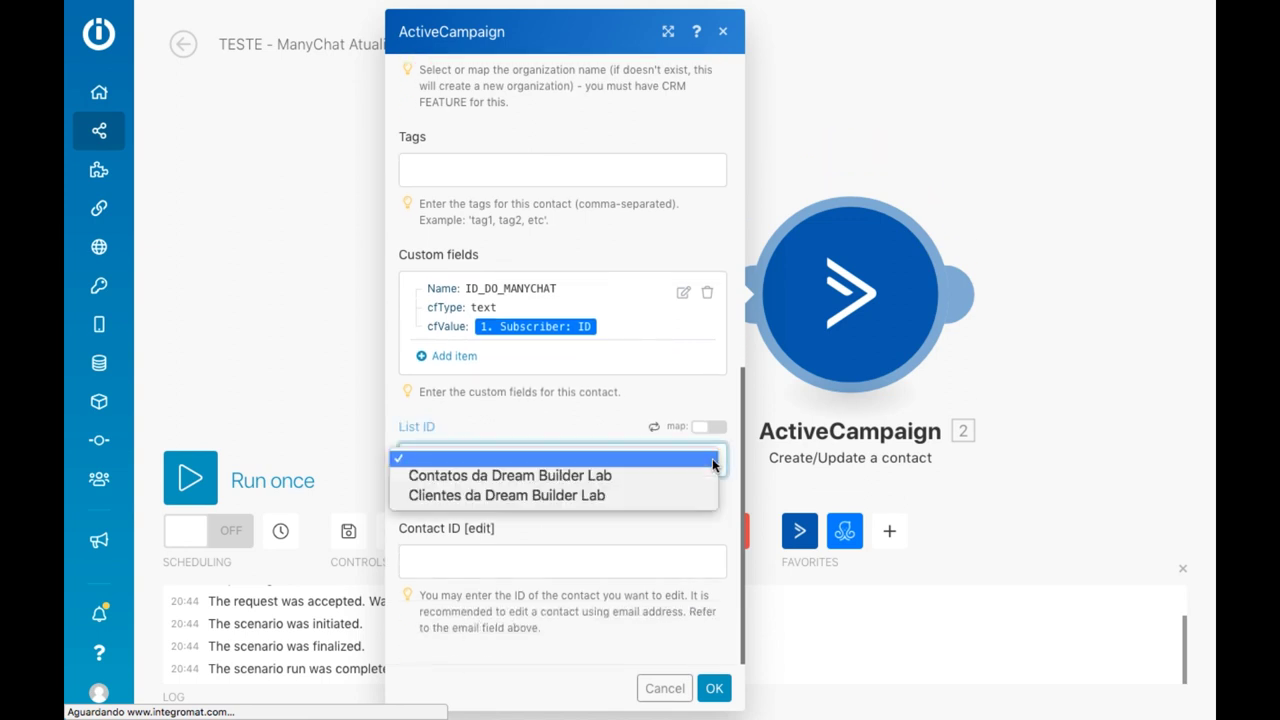
pyautogui.click(507, 478)
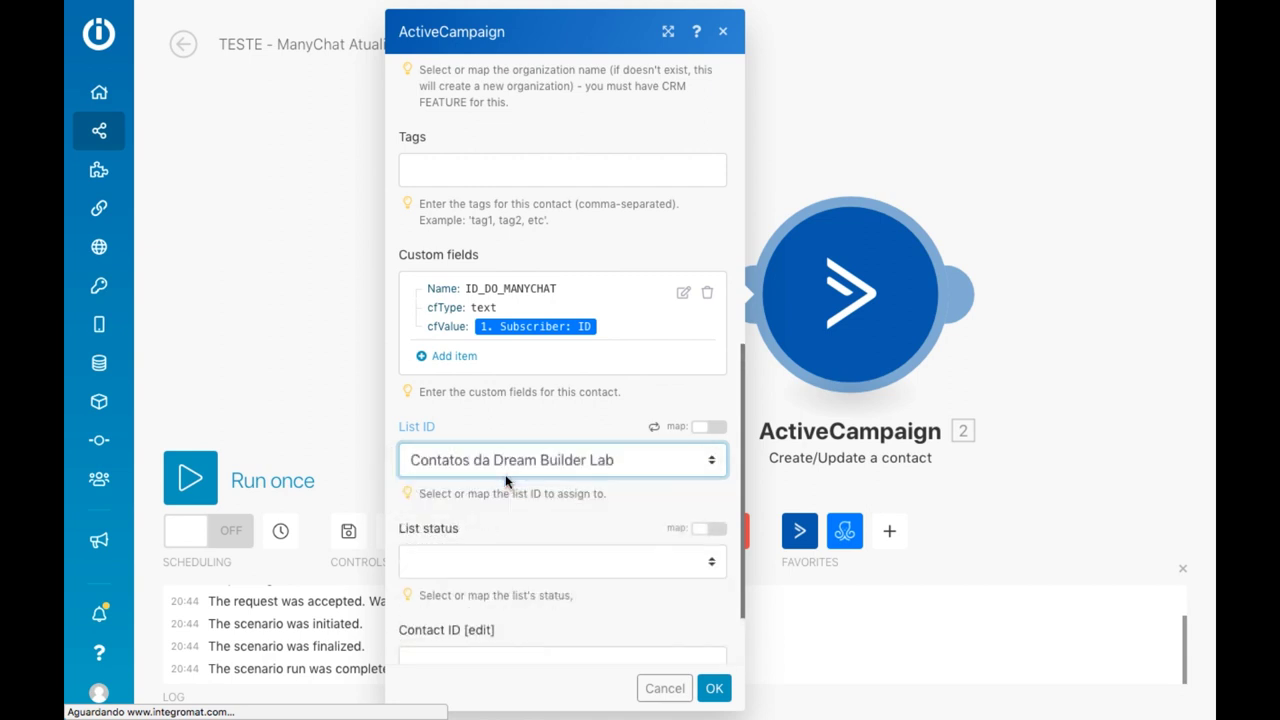
pyautogui.scroll(-1, 520, 524)
pyautogui.scroll(-1, 520, 524)
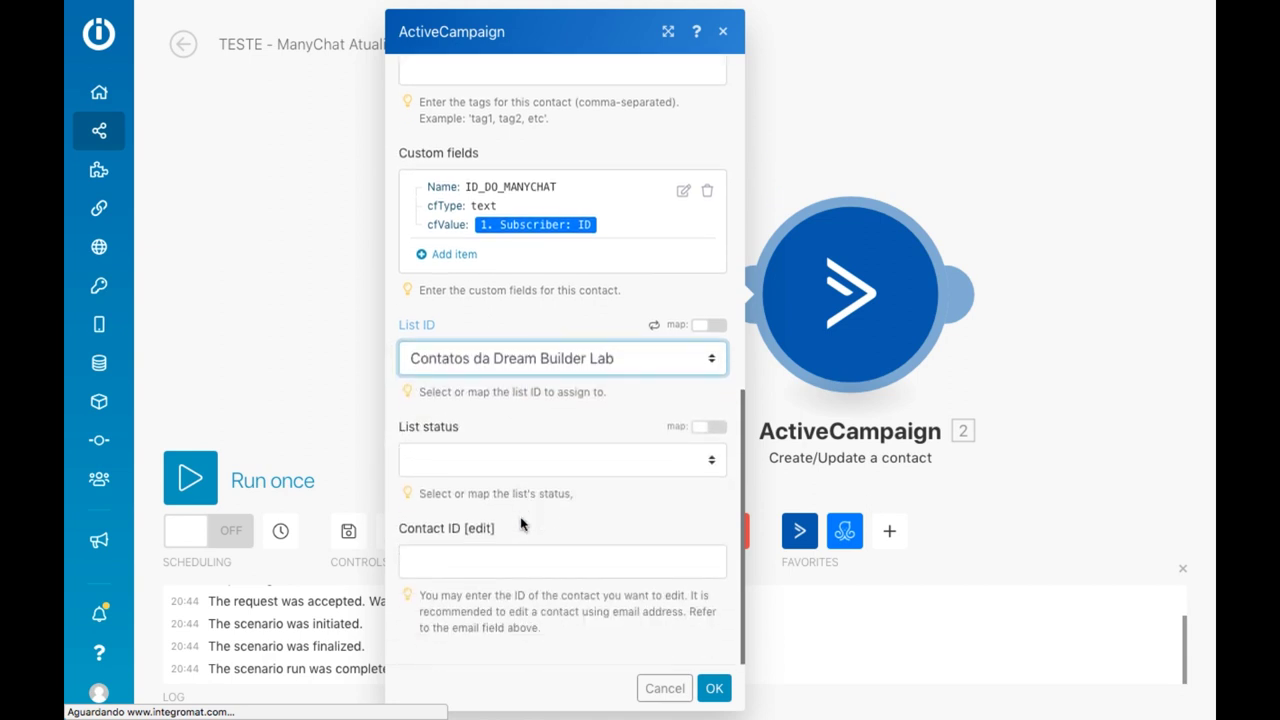
pyautogui.click(712, 462)
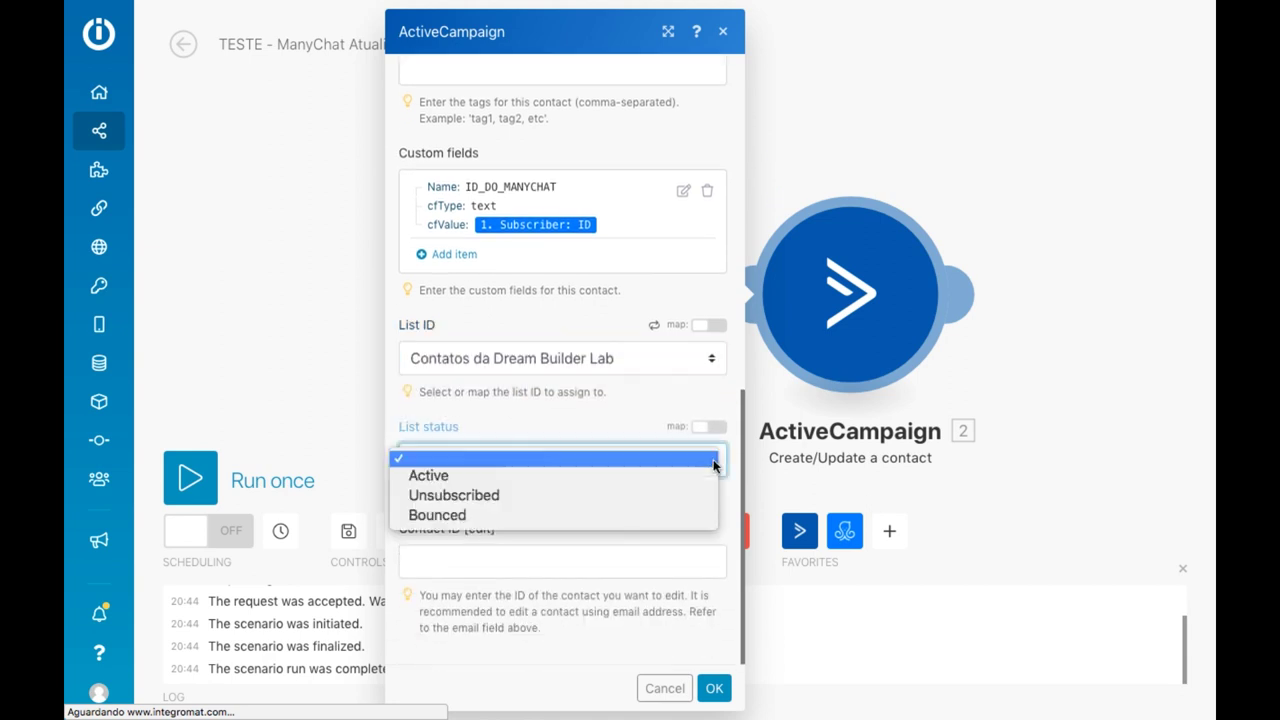
pyautogui.click(437, 477)
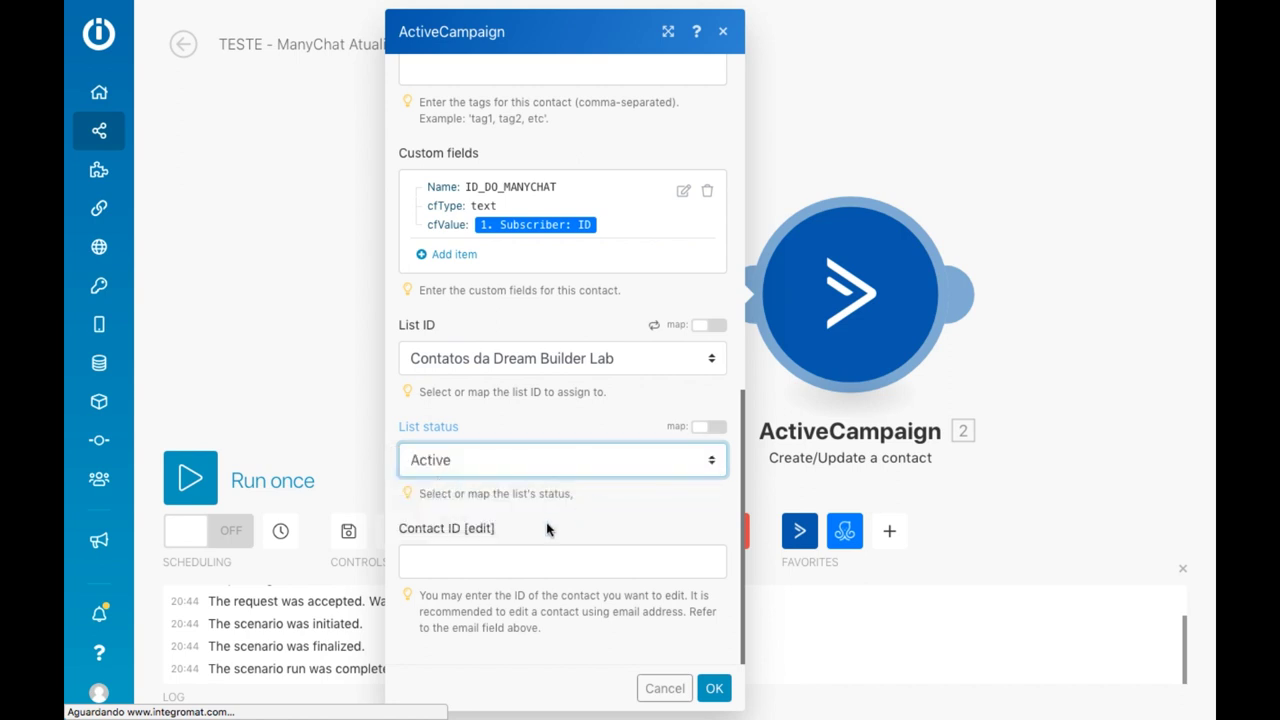
# Step: Review the contact's field mappings from Email to List status and confirm the ActiveCampaign module settings
pyautogui.scroll(8, 547, 525)
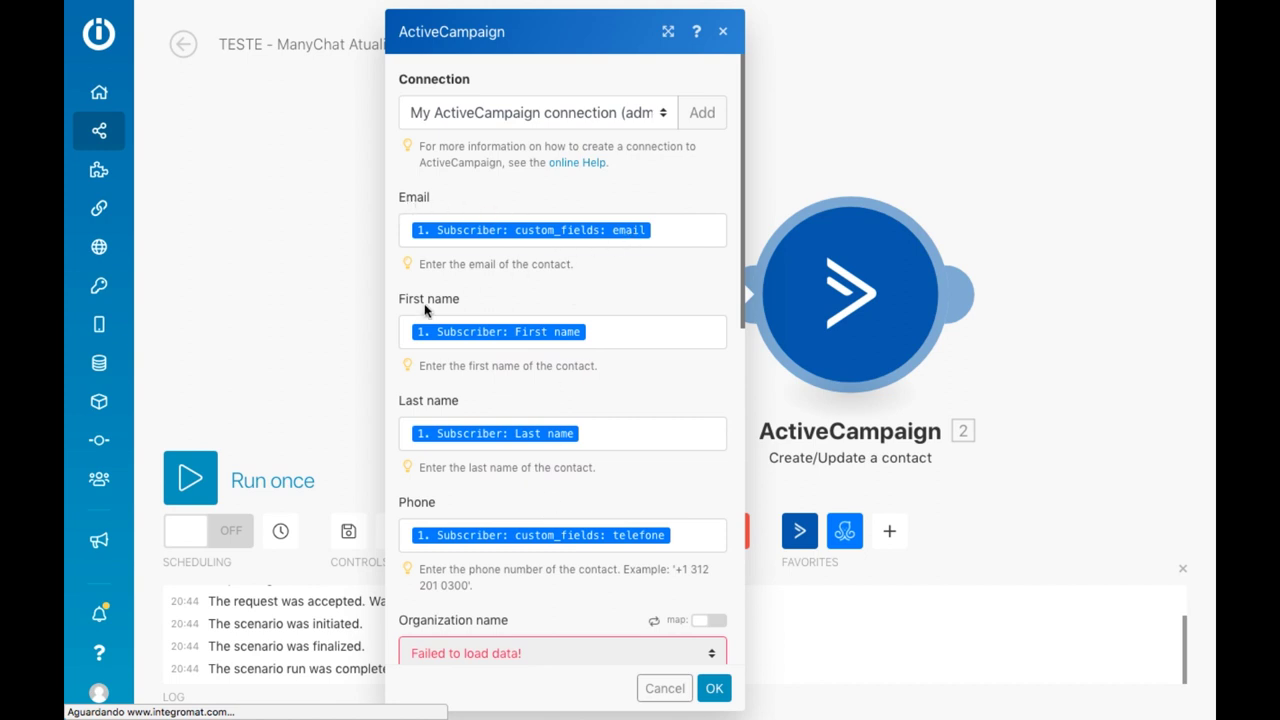
pyautogui.scroll(-3, 572, 335)
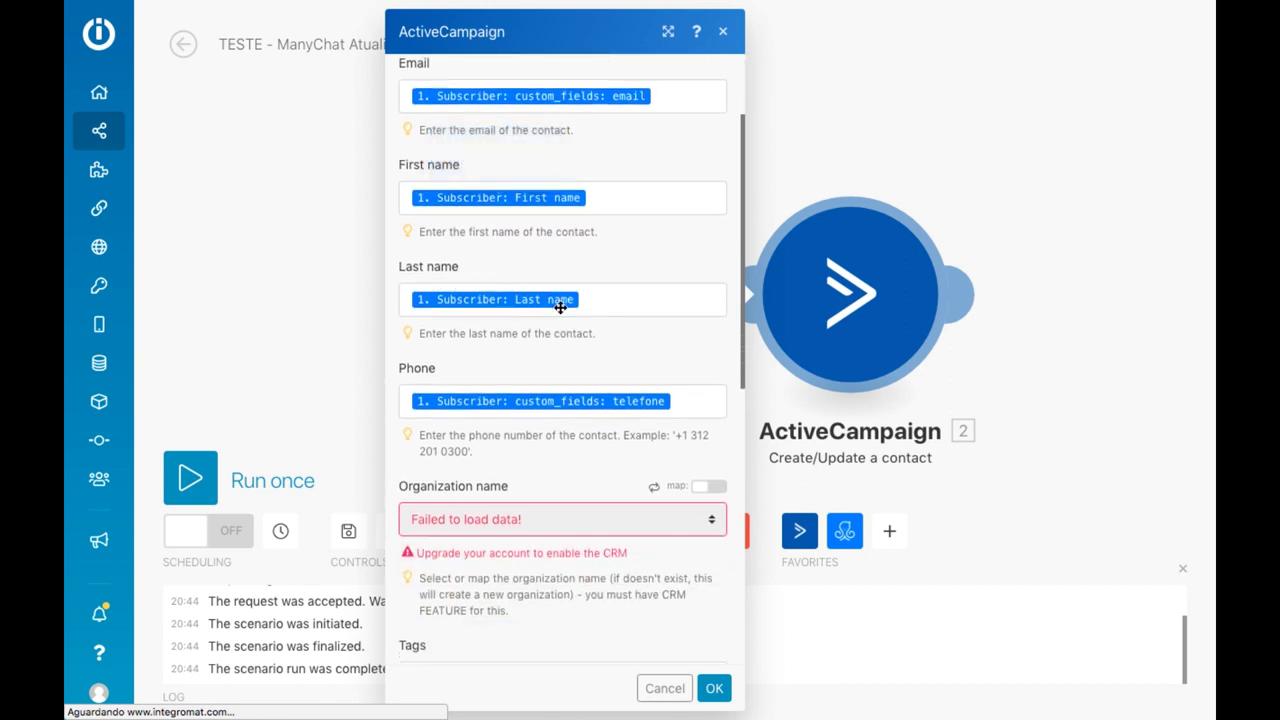
pyautogui.scroll(-3, 568, 350)
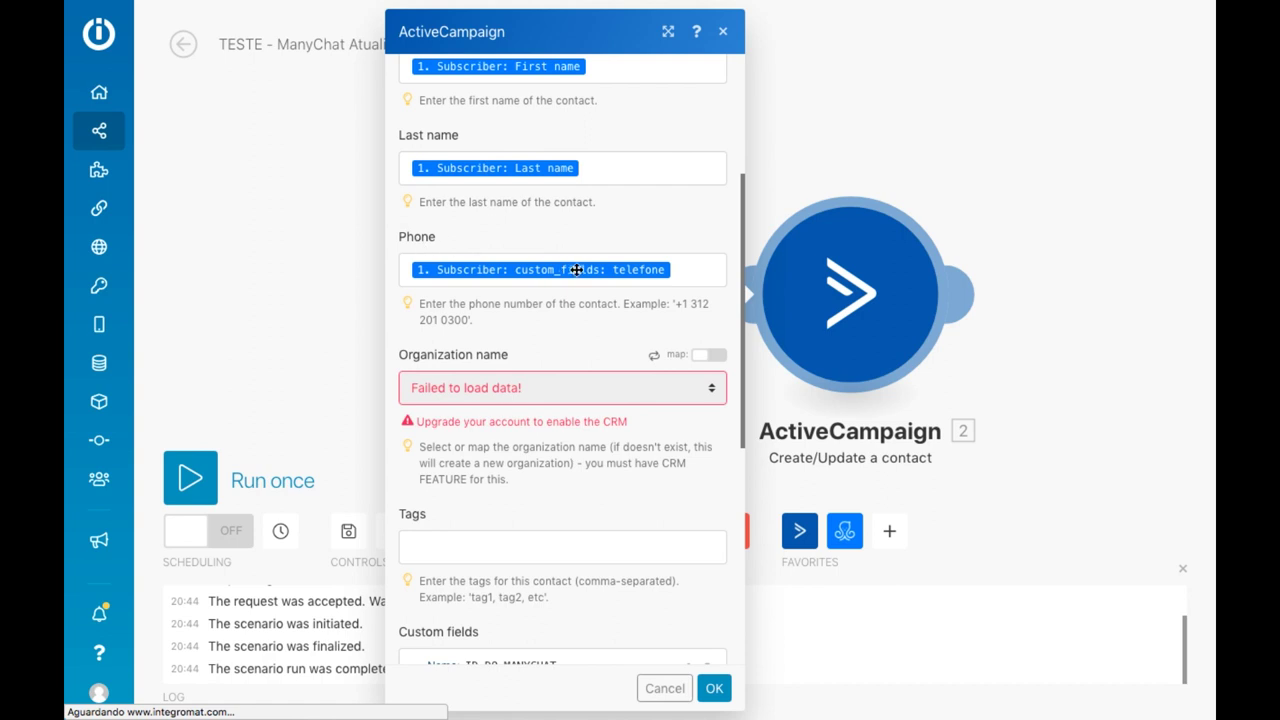
pyautogui.scroll(-4, 534, 348)
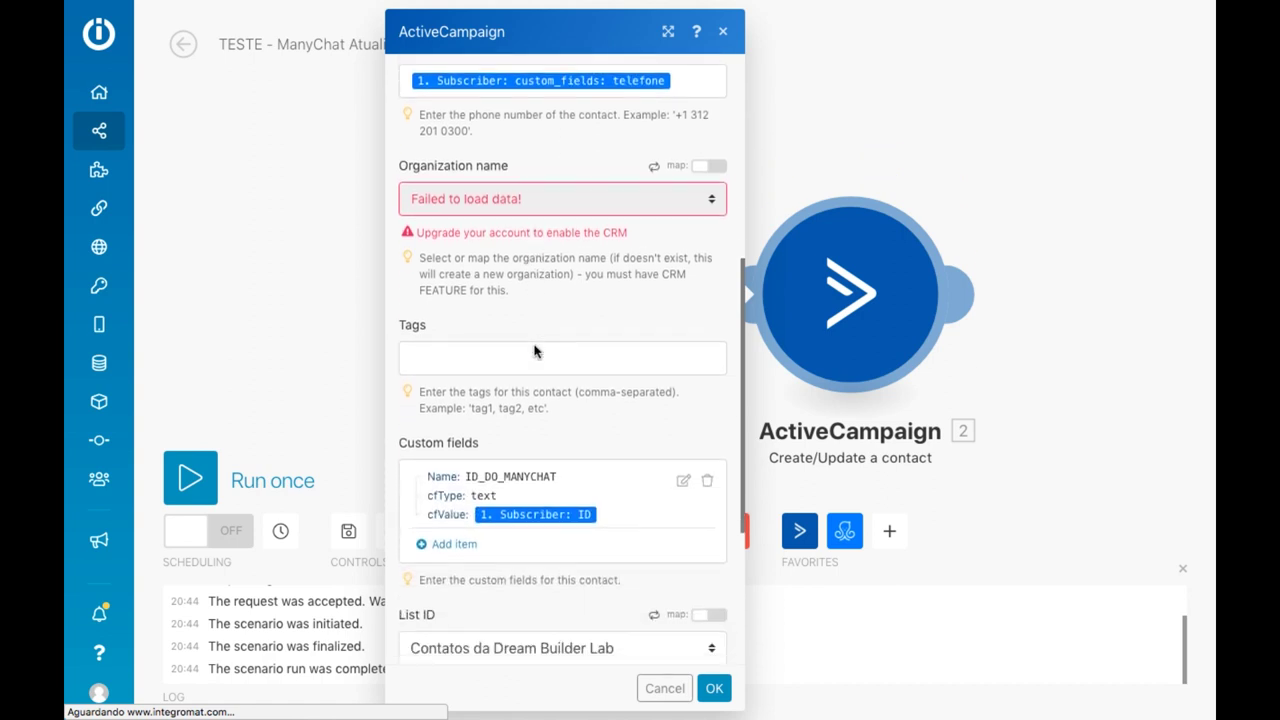
pyautogui.scroll(-2, 540, 360)
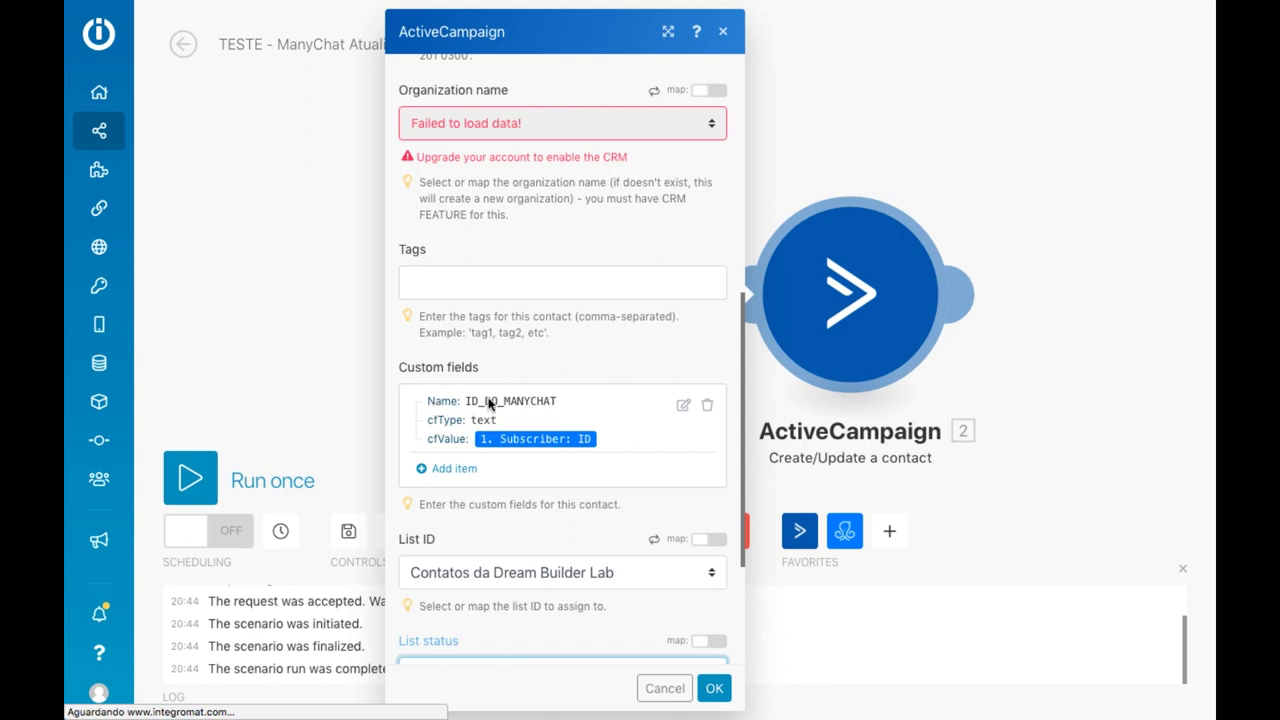
pyautogui.scroll(-1, 557, 535)
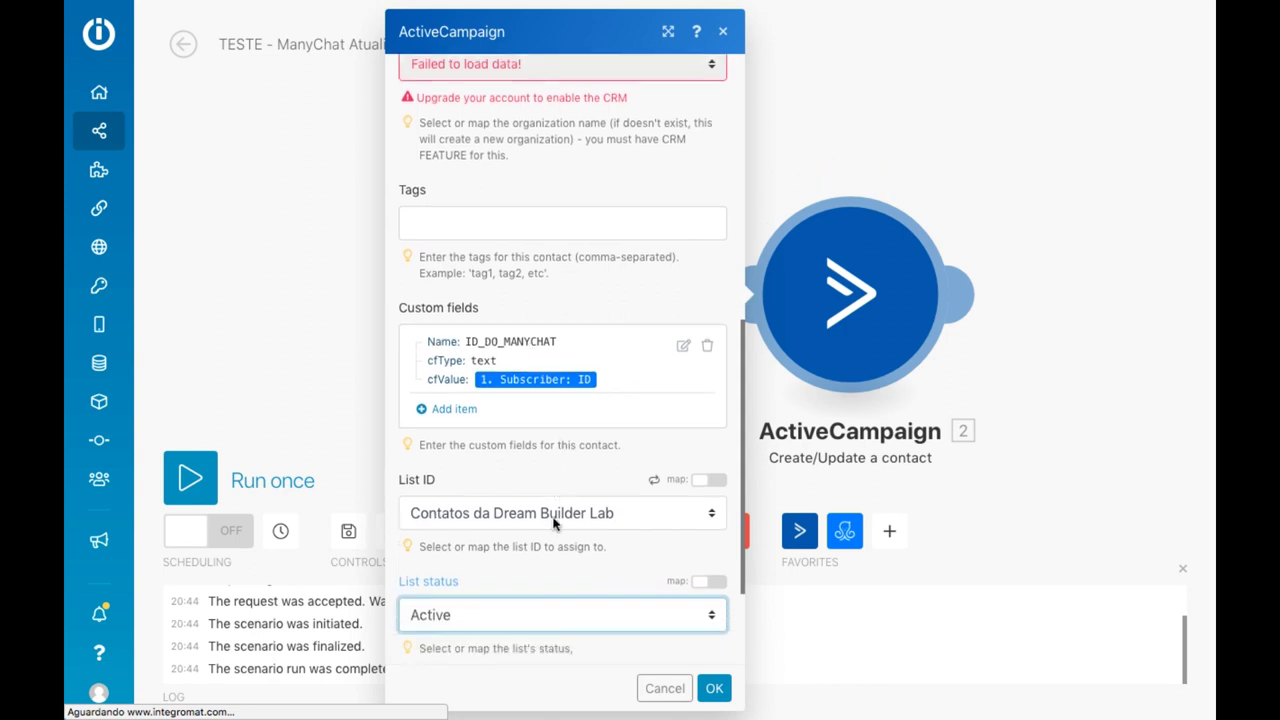
pyautogui.scroll(-3, 550, 525)
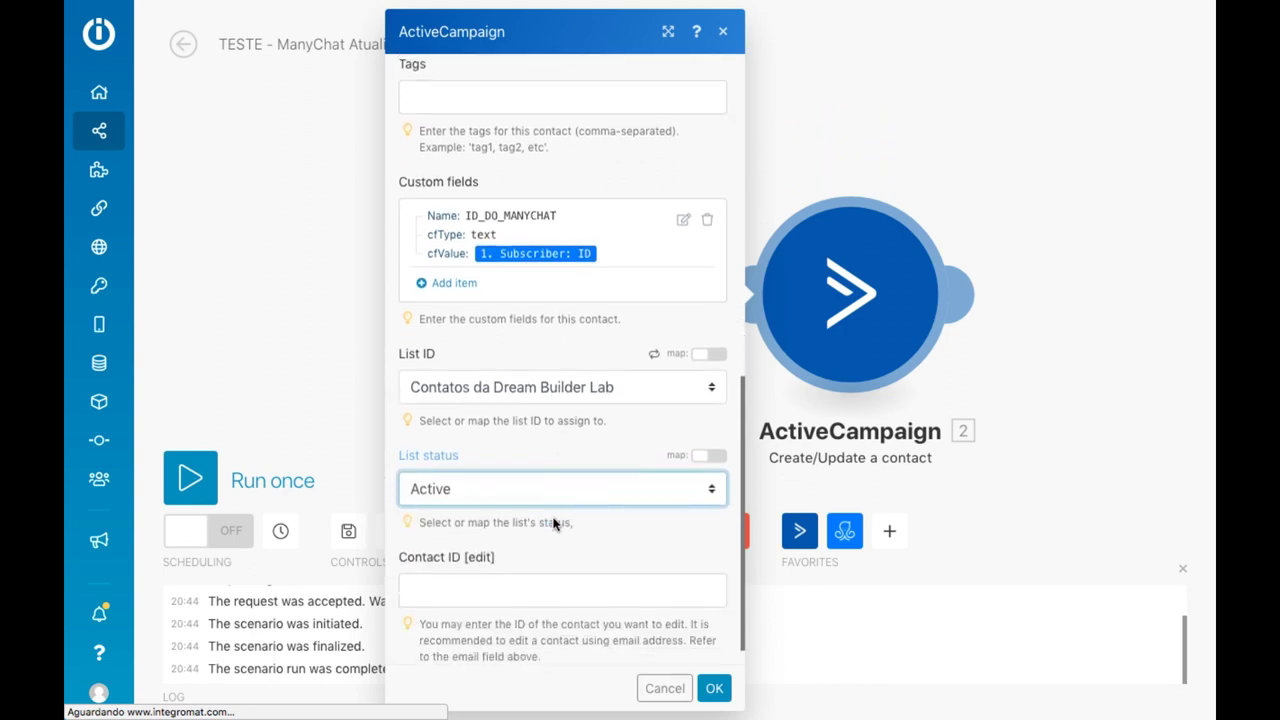
pyautogui.click(714, 690)
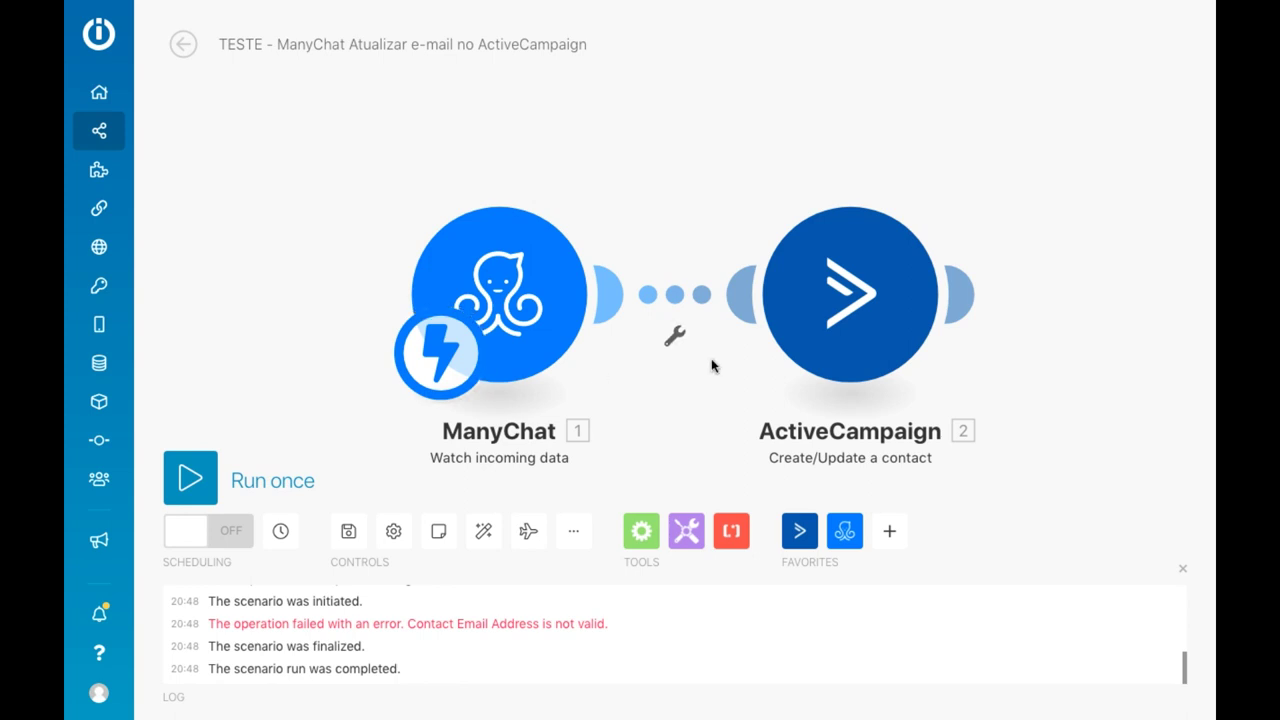
# Step: Save the scenario and activate its scheduling with the run option Immediately
pyautogui.click(349, 532)
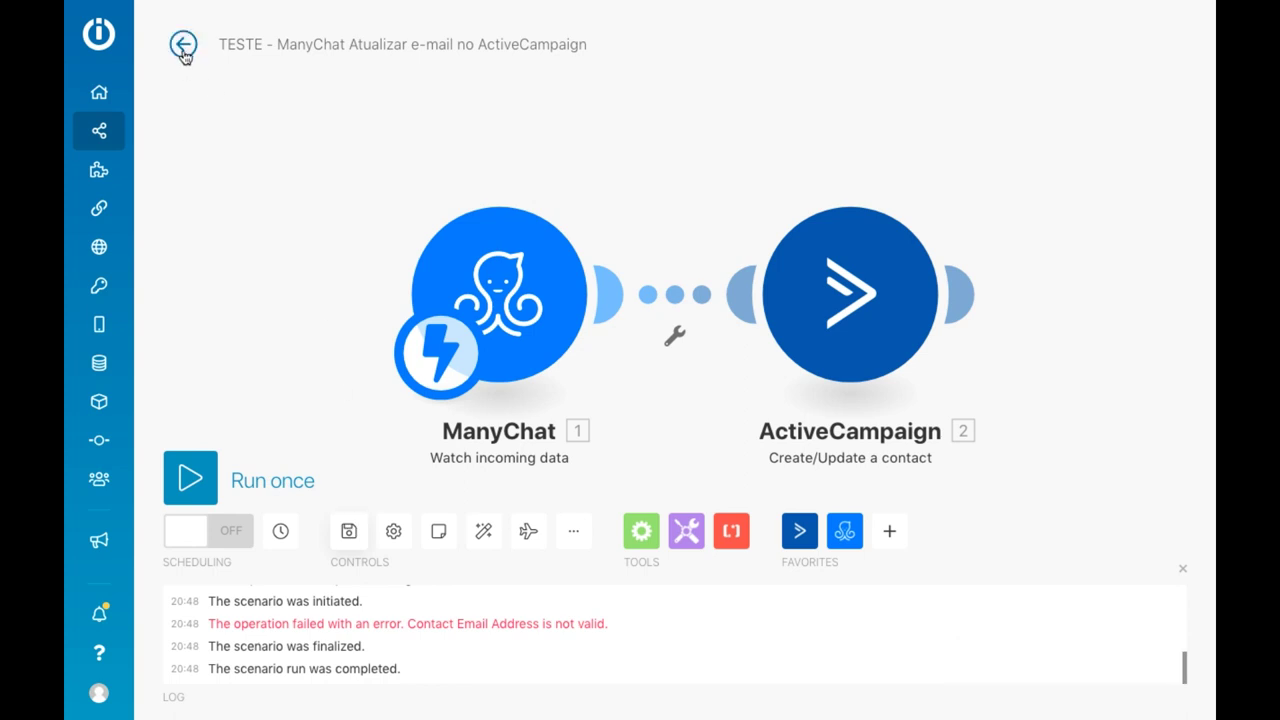
pyautogui.click(218, 532)
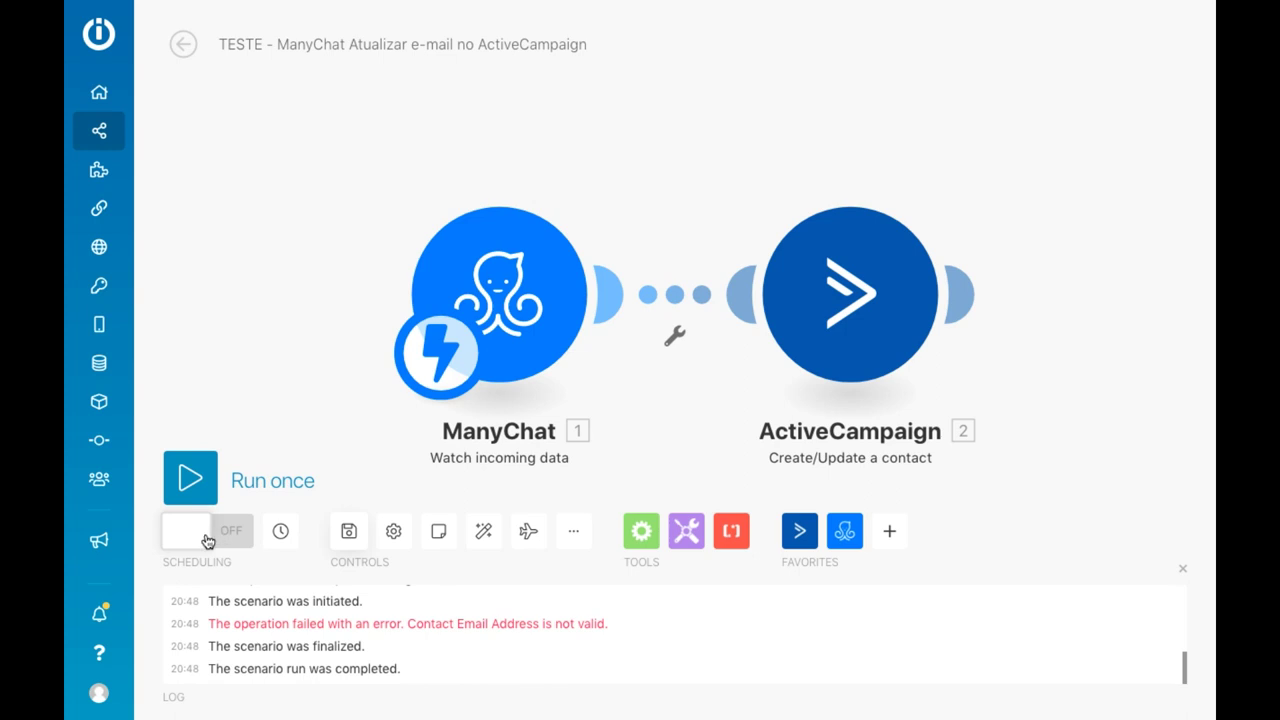
pyautogui.click(207, 541)
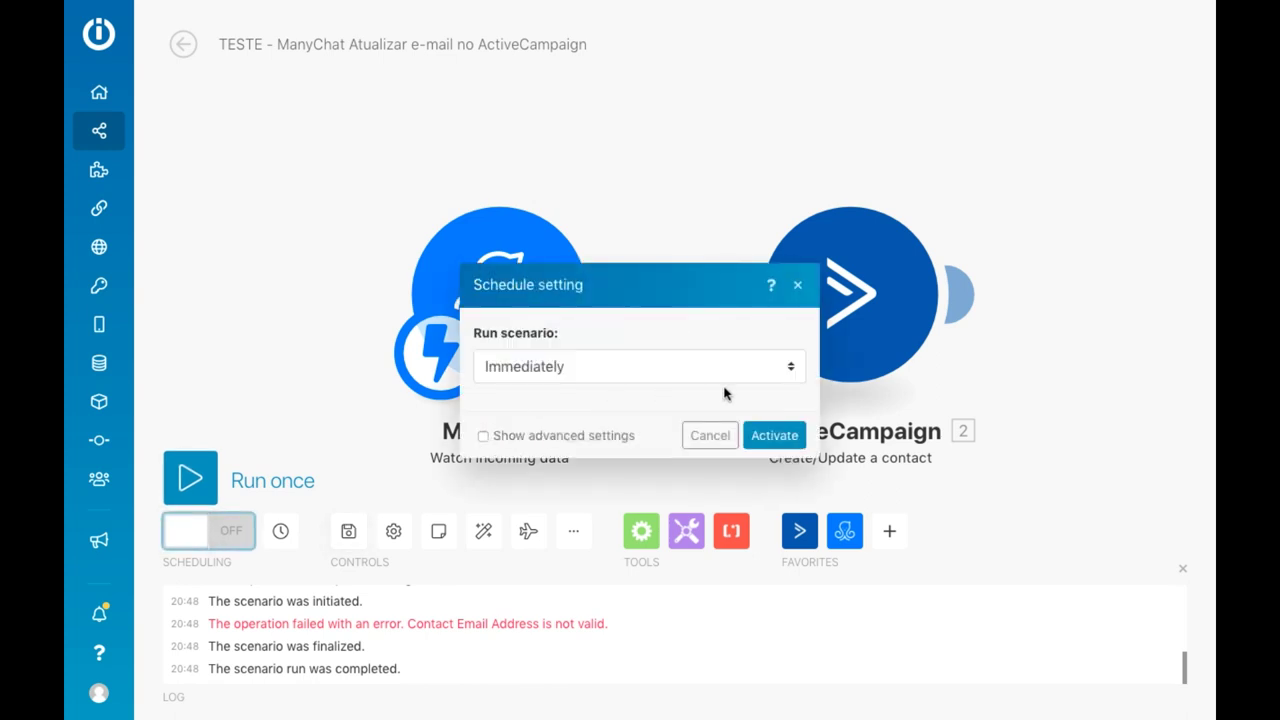
pyautogui.click(775, 436)
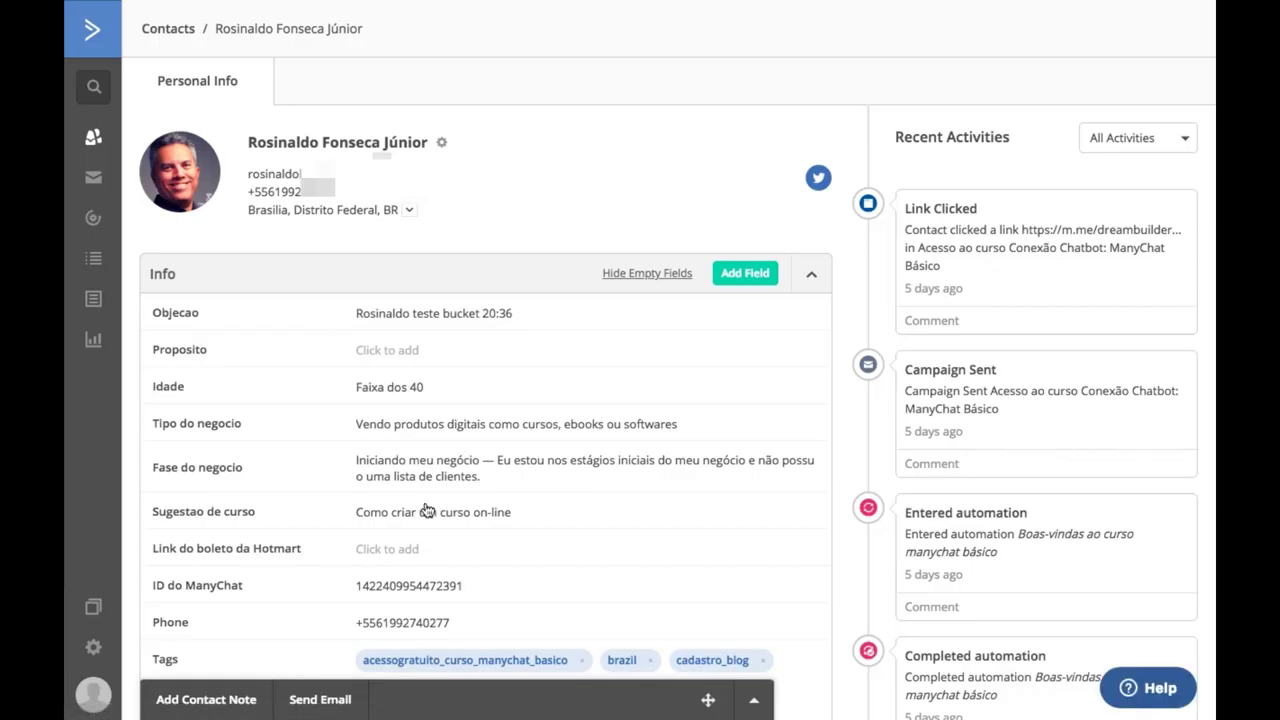
# Step: Clear the ID do ManyChat field on the test contact's record in ActiveCampaign
pyautogui.click(427, 590)
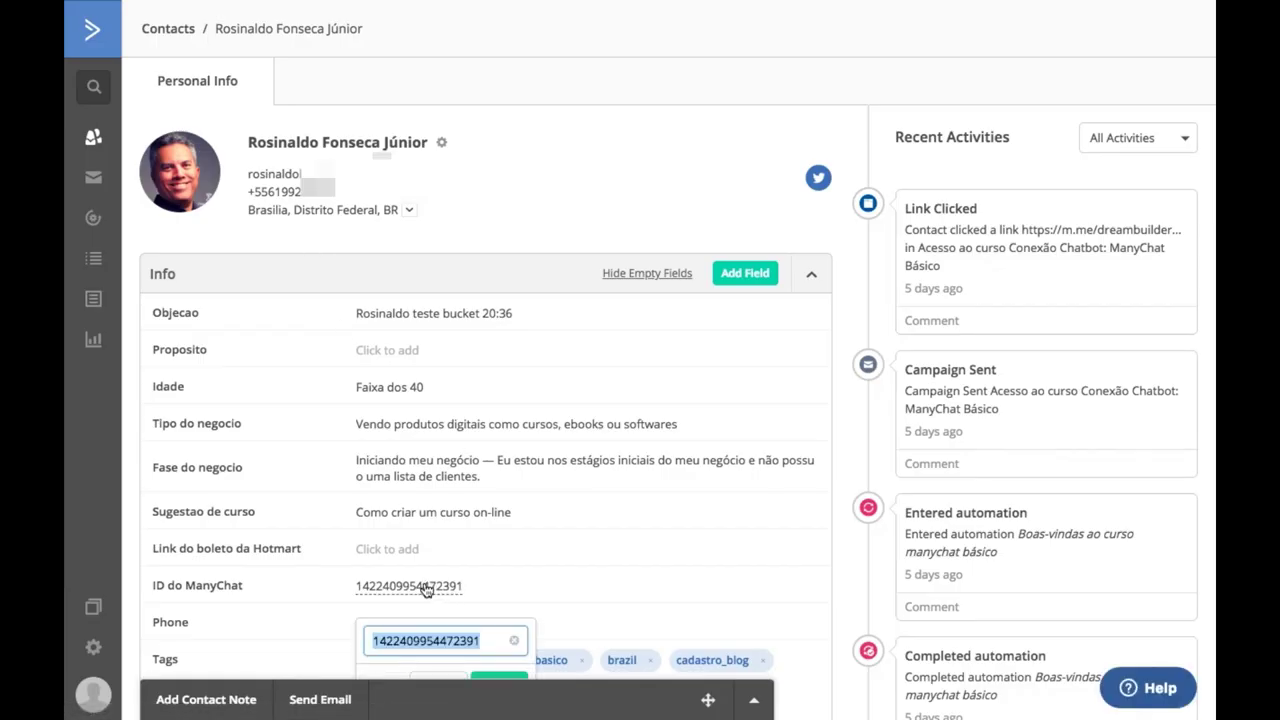
pyautogui.press('BackSpace')
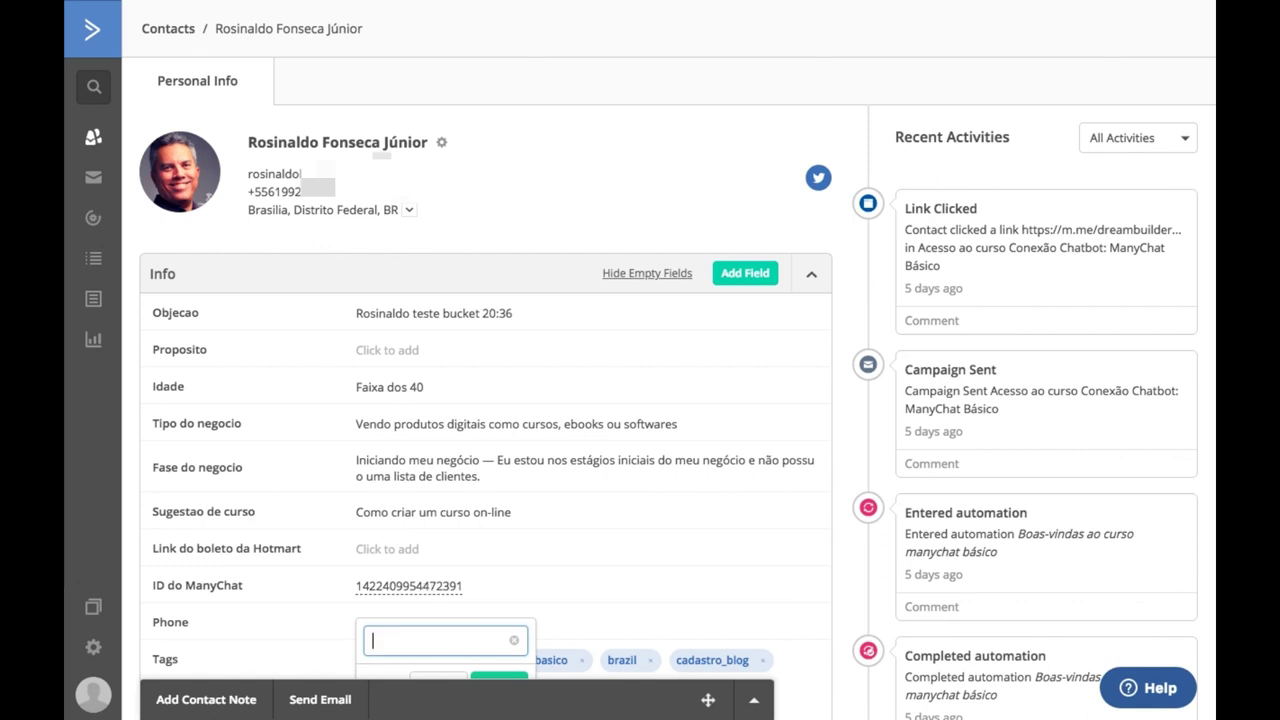
pyautogui.scroll(-2, 529, 598)
pyautogui.click(505, 588)
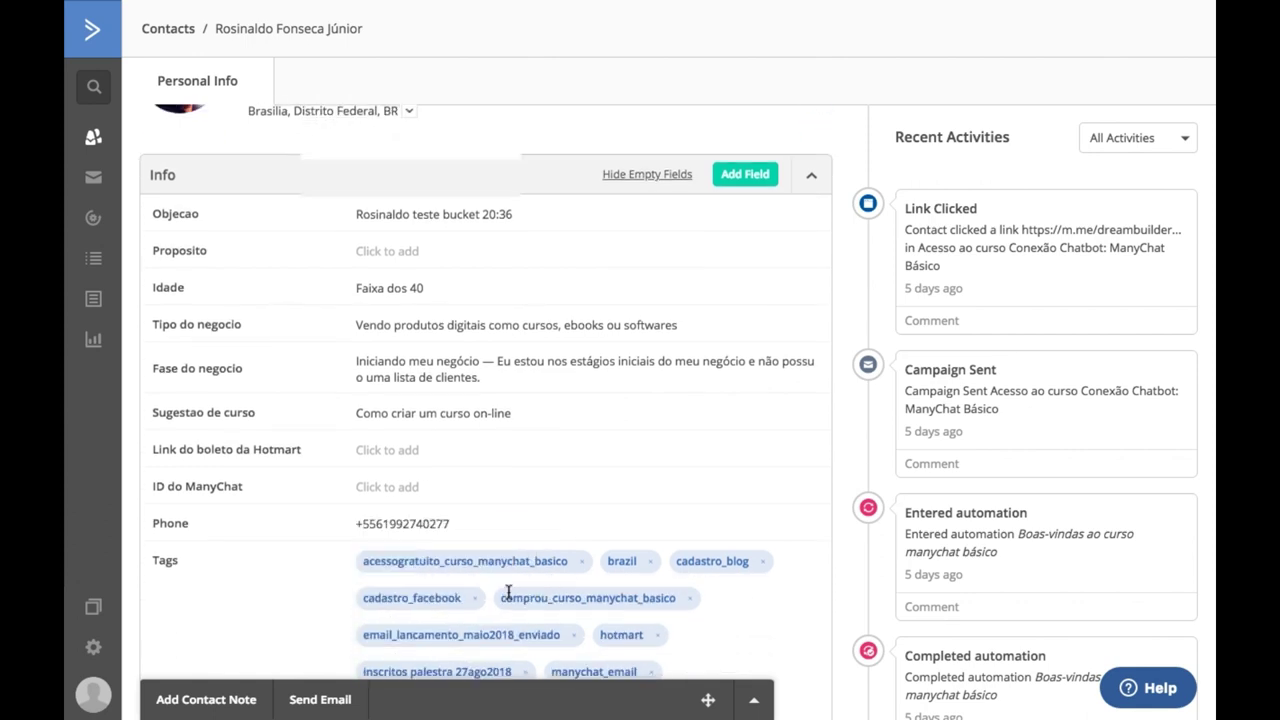
pyautogui.scroll(2, 544, 440)
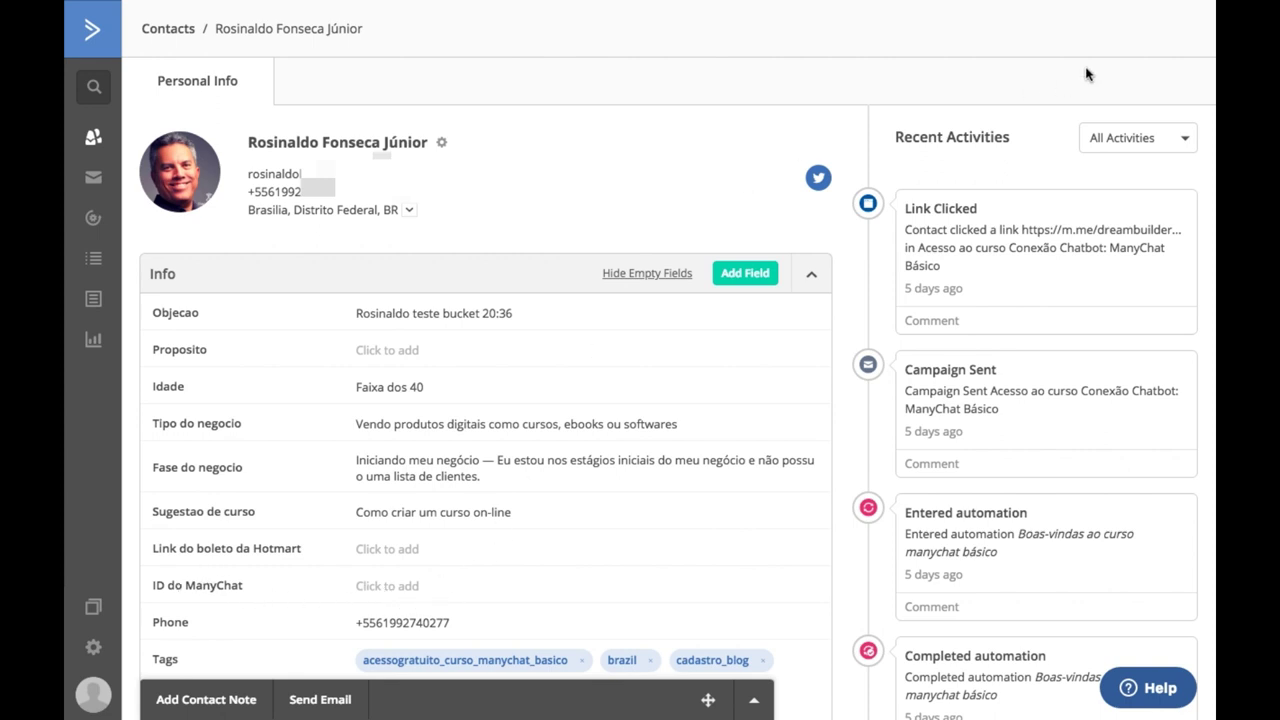
# Step: Switch to the ManyChat flow editor and send a preview of the email request flow
pyautogui.moveTo(1172, 6)
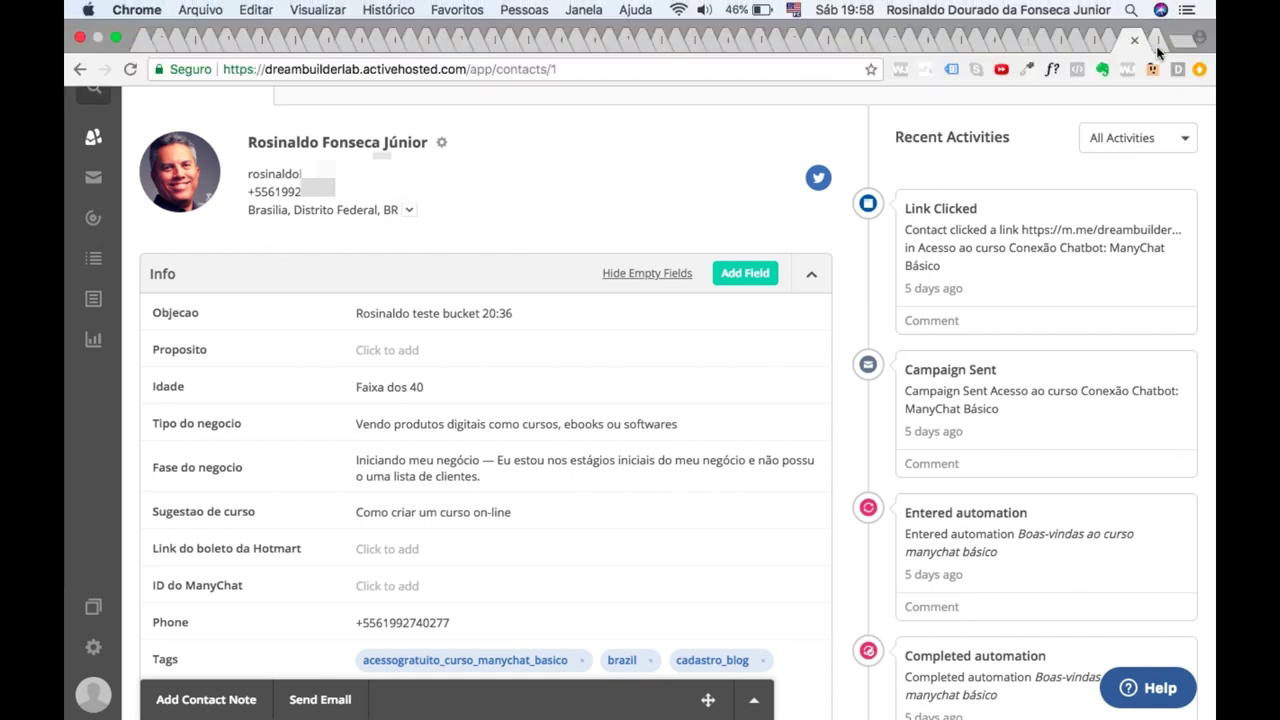
pyautogui.click(1158, 42)
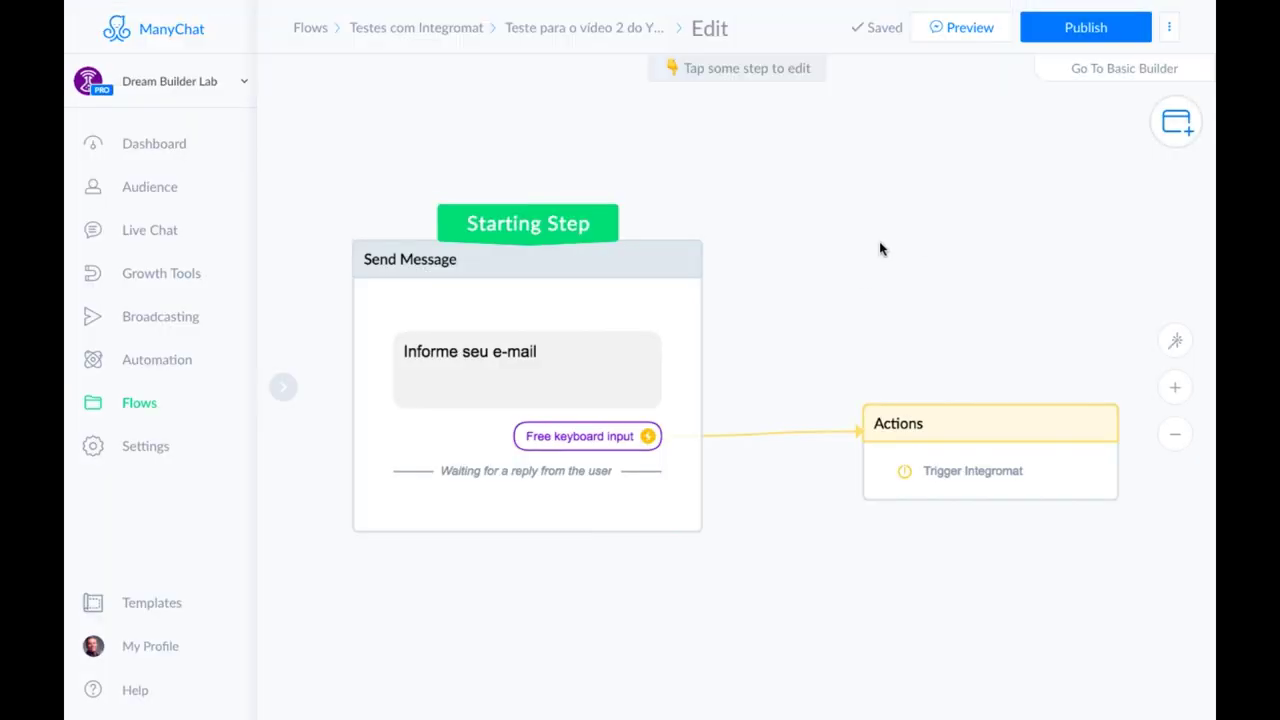
pyautogui.click(961, 28)
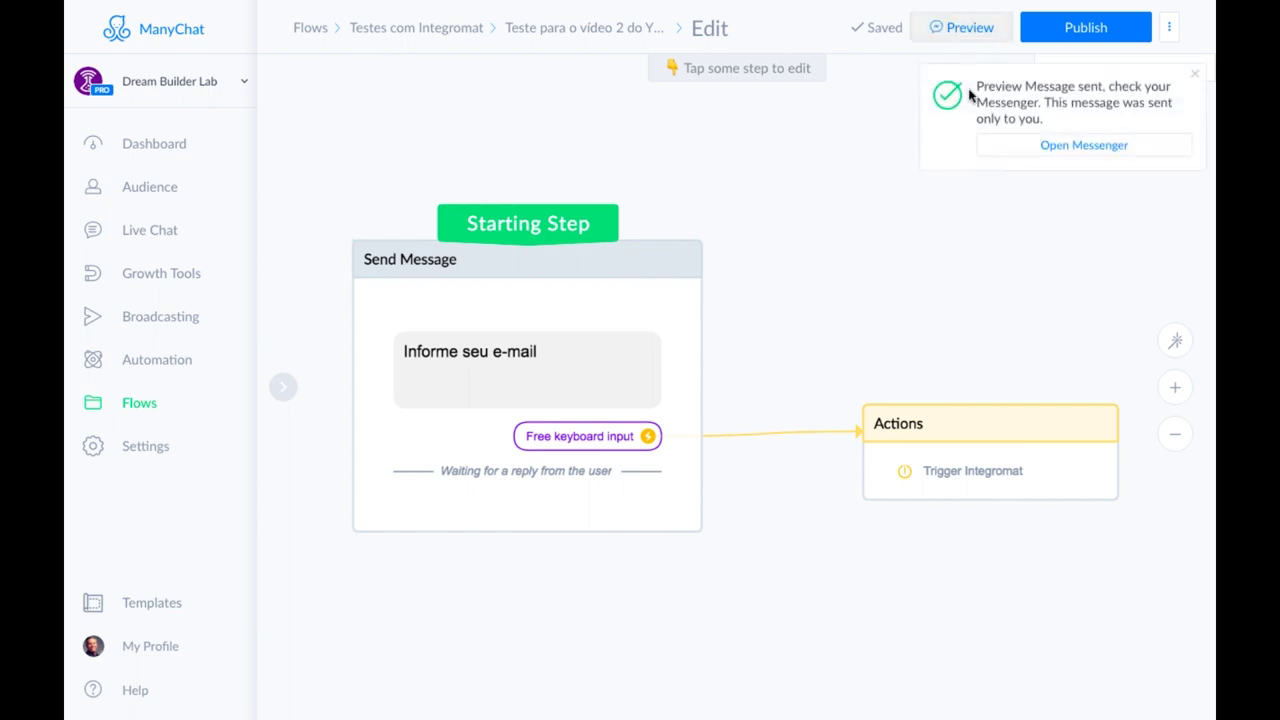
# Step: Open the Dream Builder Lab conversation in Messenger and reply to the email request with the suggested email address
pyautogui.click(1073, 146)
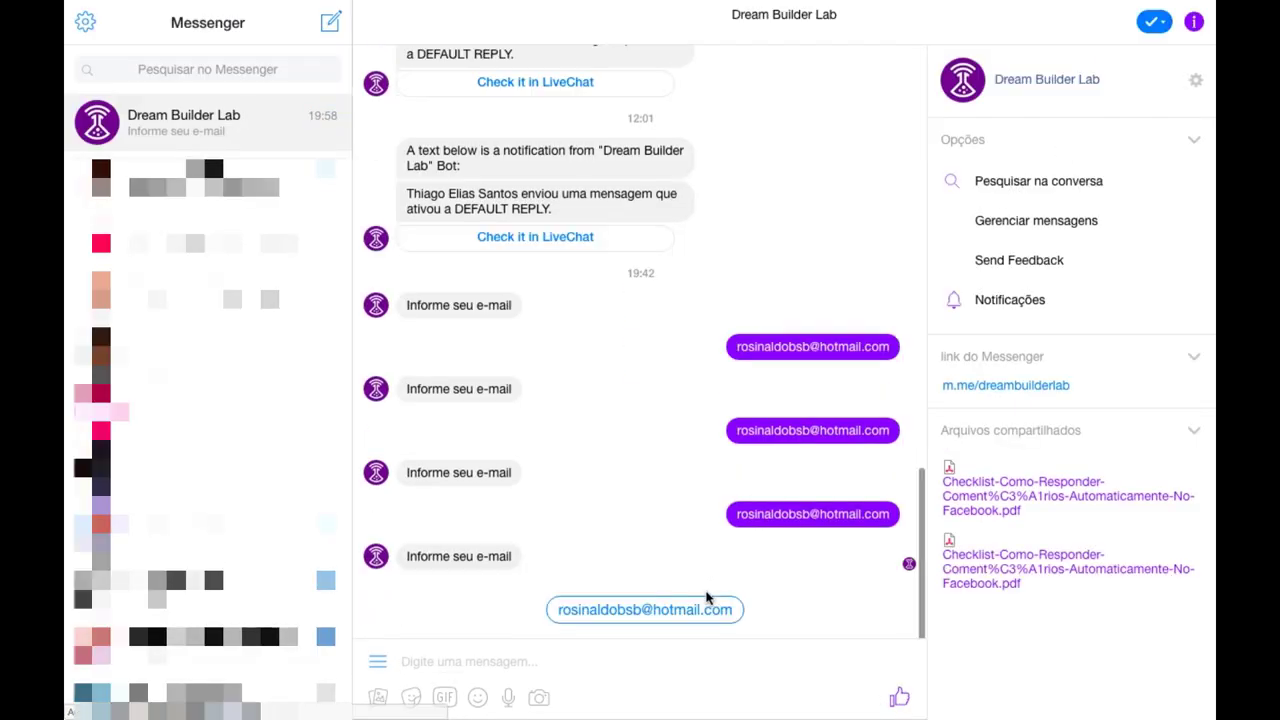
pyautogui.click(645, 610)
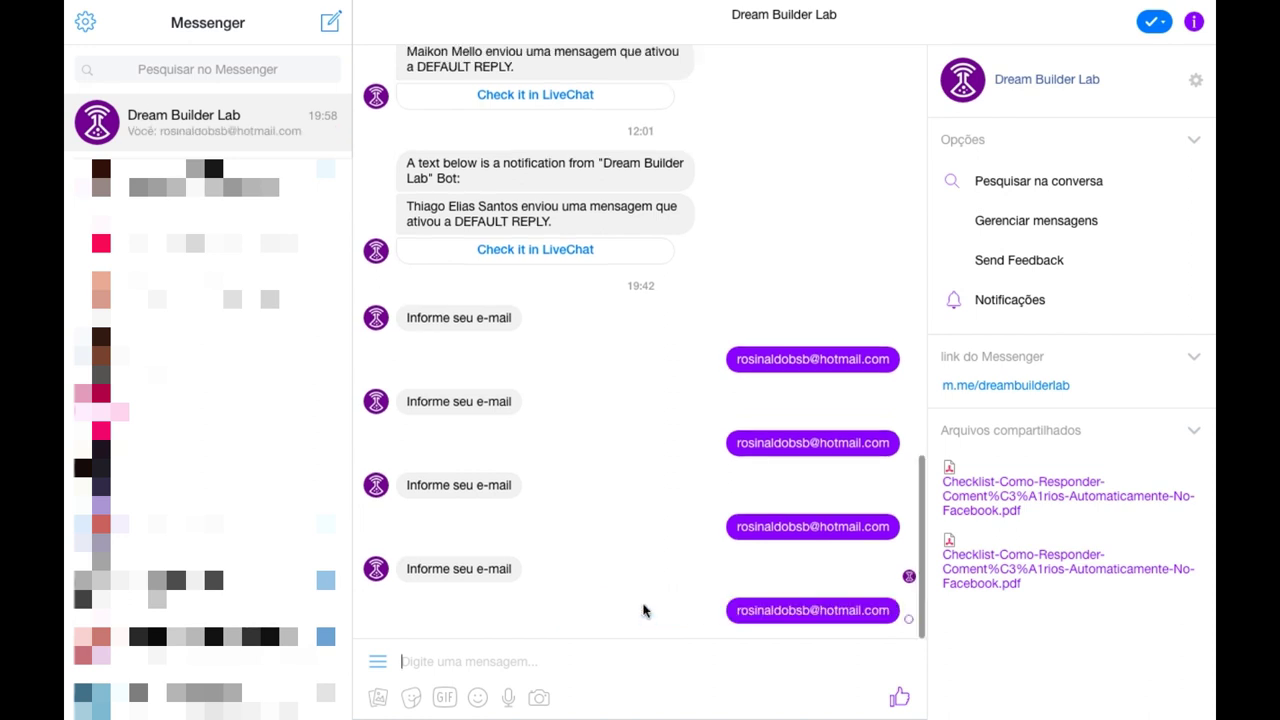
# Step: Switch to Integromat and open the details of the scenario's most recent run from its execution history
pyautogui.moveTo(1111, 8)
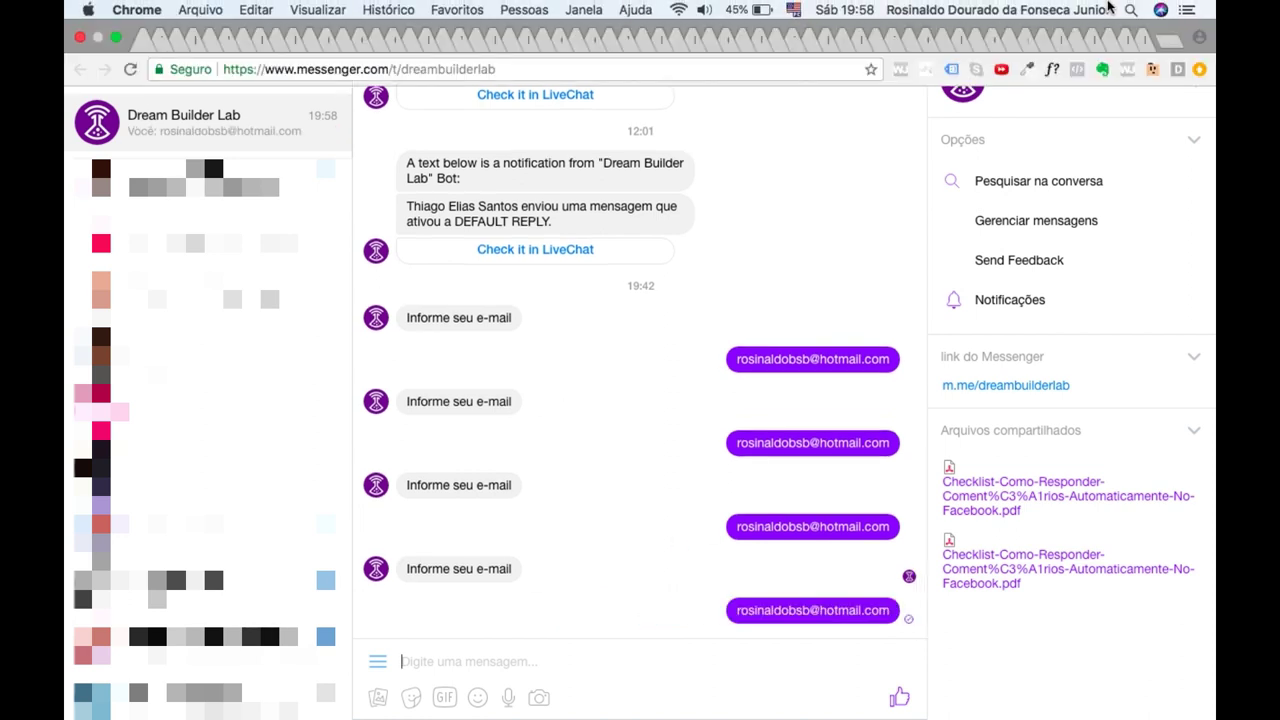
pyautogui.click(1148, 42)
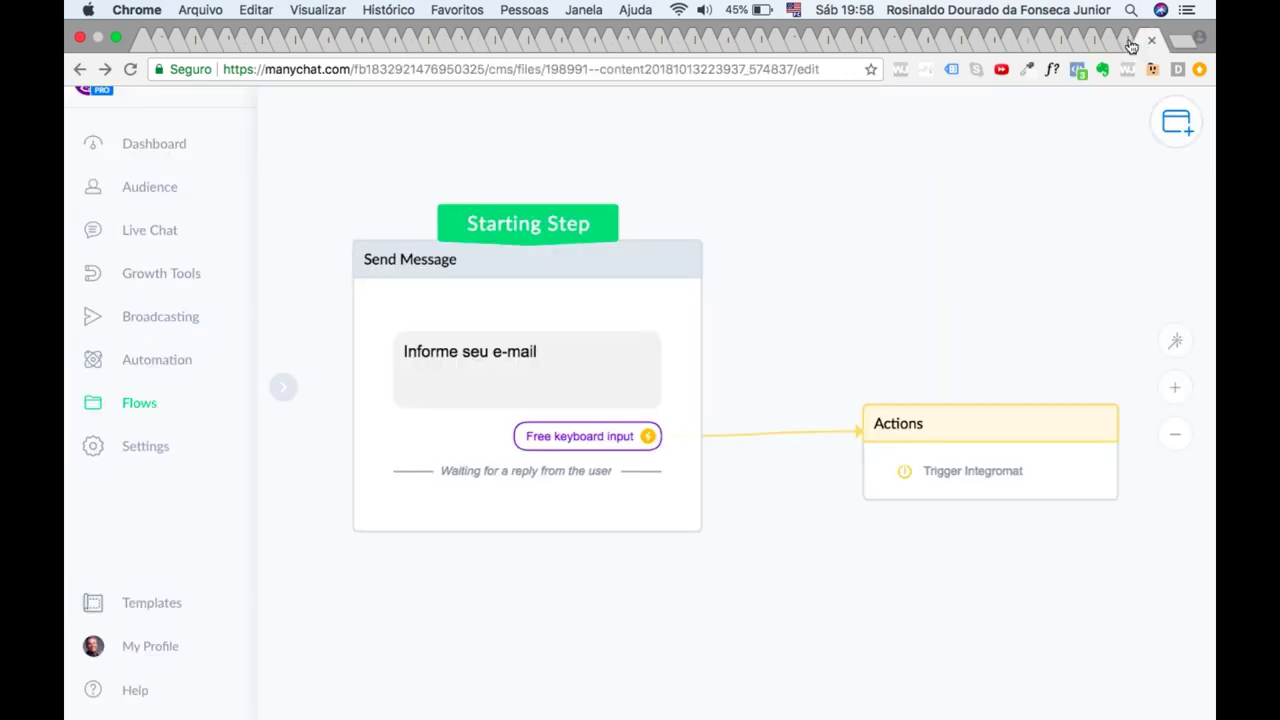
pyautogui.click(1114, 42)
pyautogui.click(616, 86)
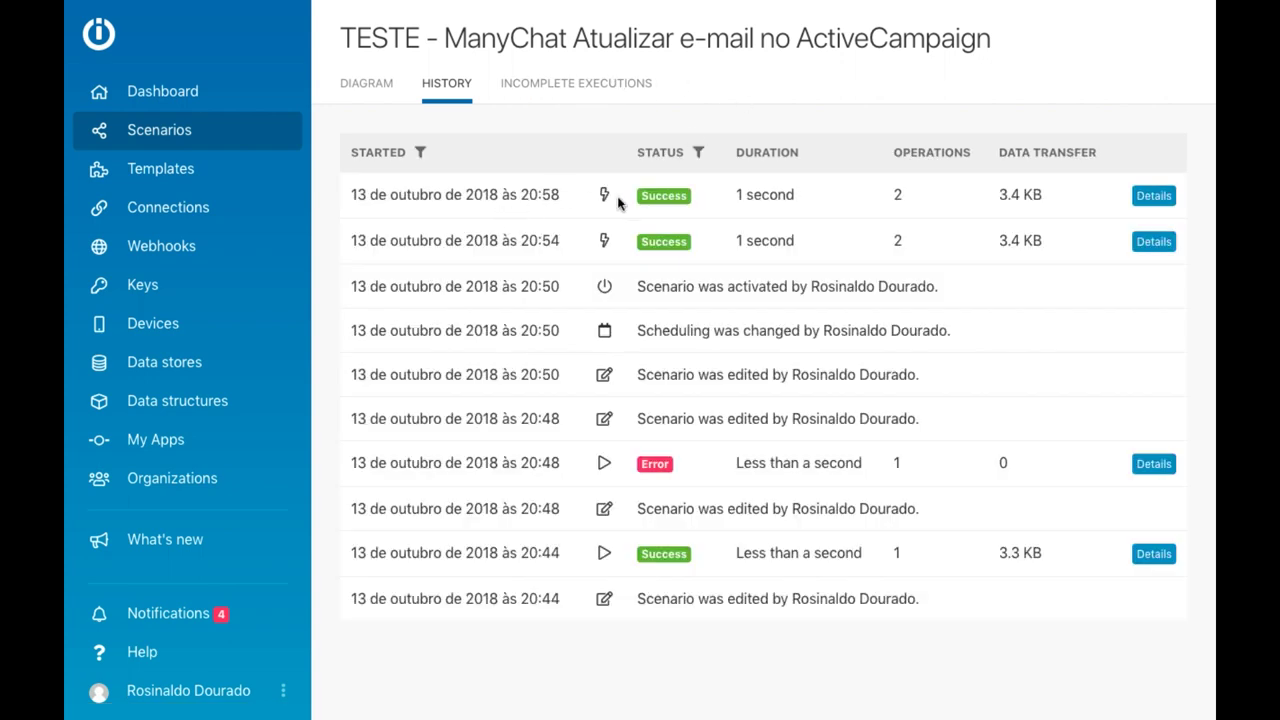
pyautogui.click(1153, 196)
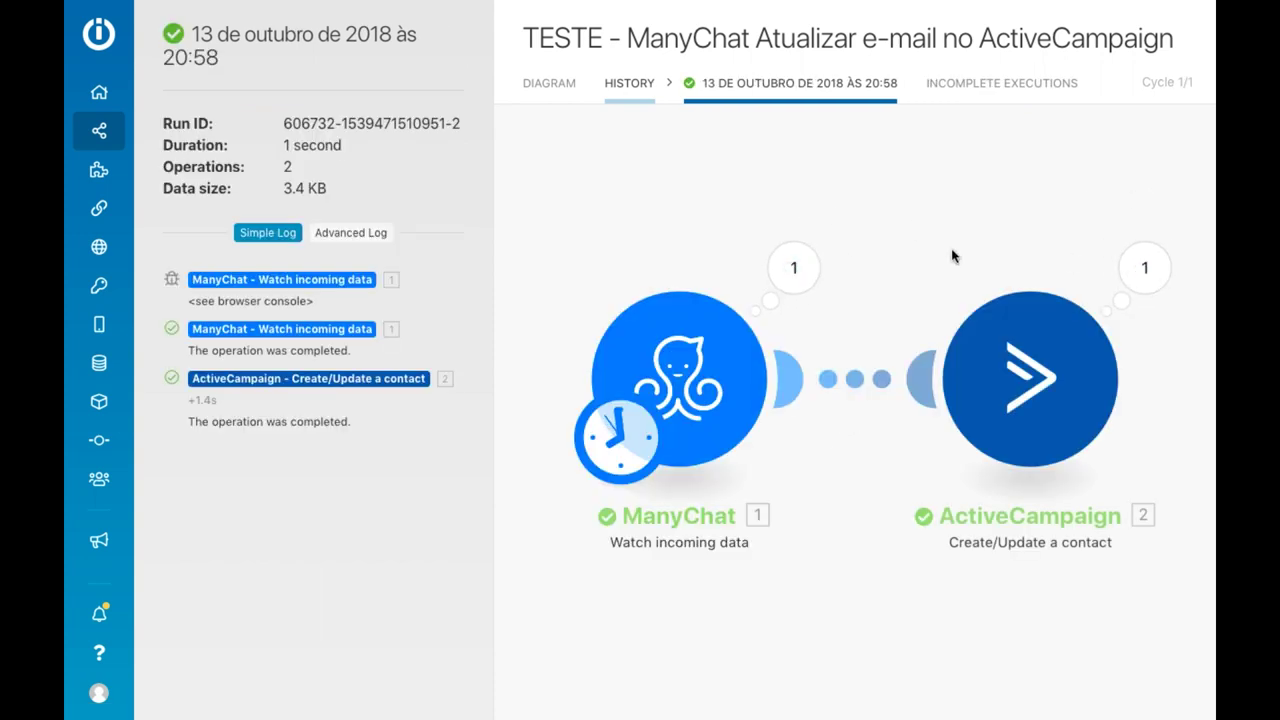
# Step: Inspect the ManyChat module's output bundle for the run, expanding the subscriber data and custom fields and checking the subscriber ID
pyautogui.click(792, 268)
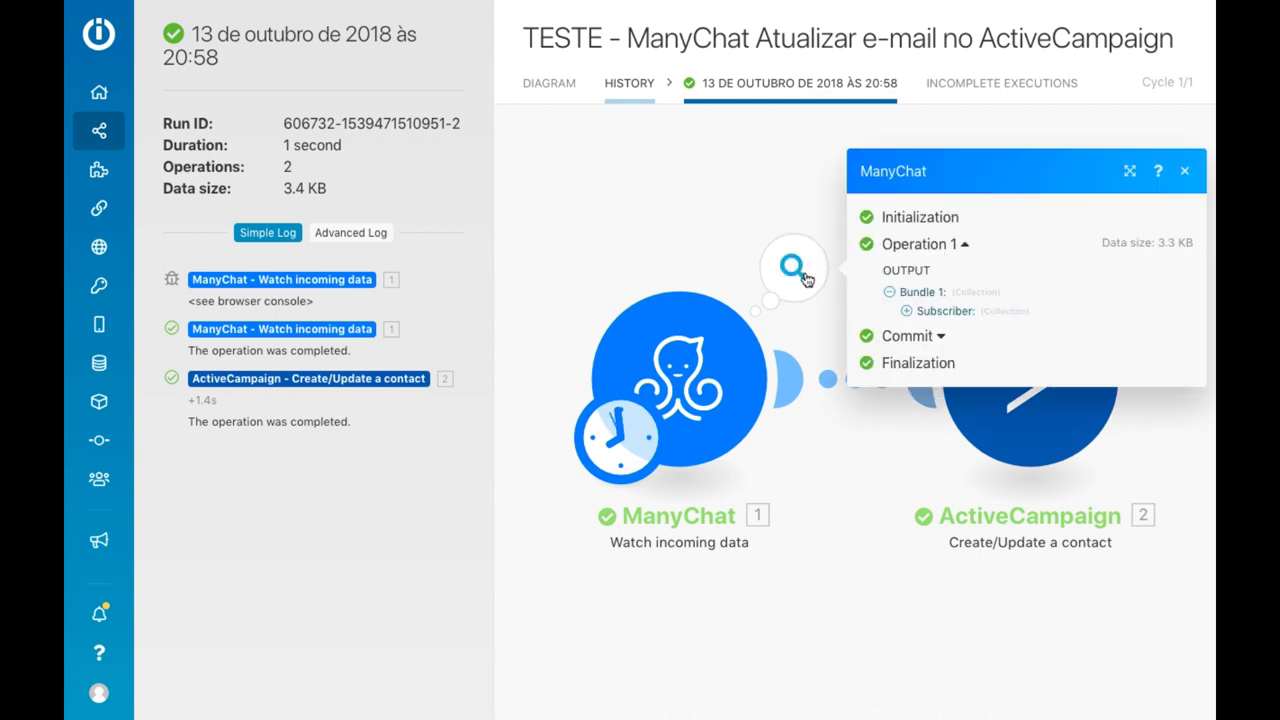
pyautogui.click(907, 313)
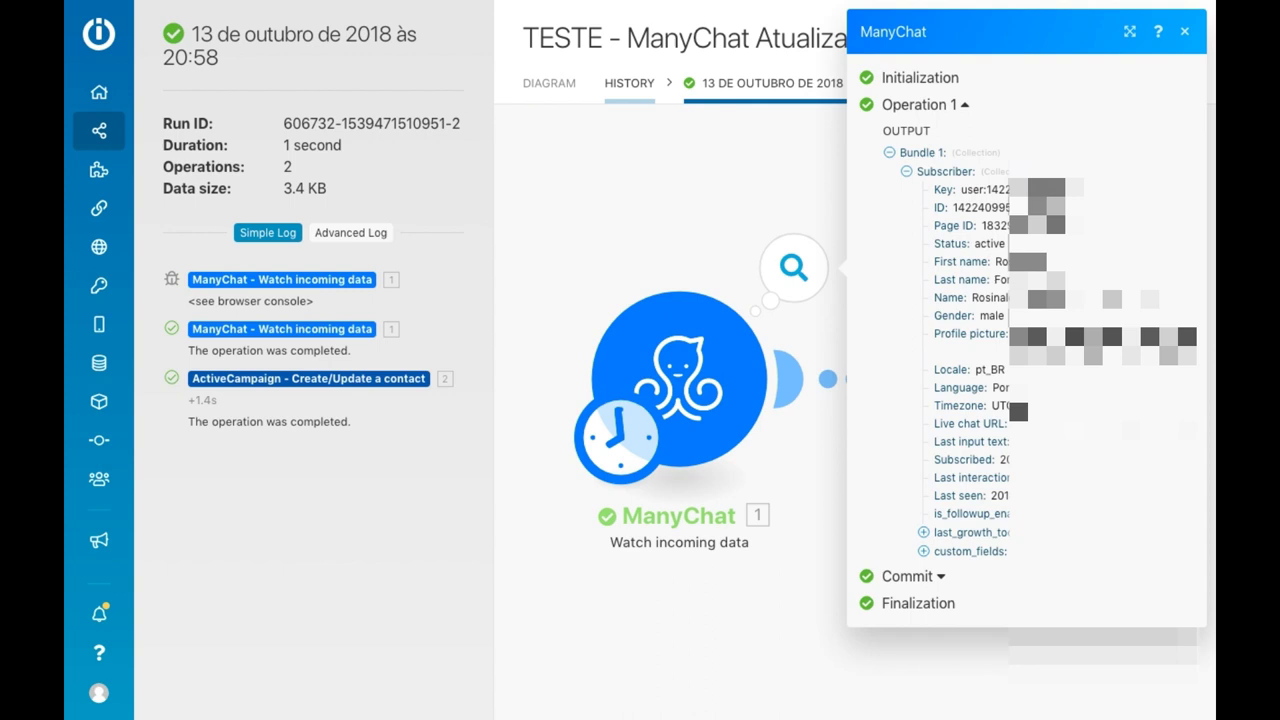
pyautogui.click(968, 554)
pyautogui.scroll(-10, 968, 556)
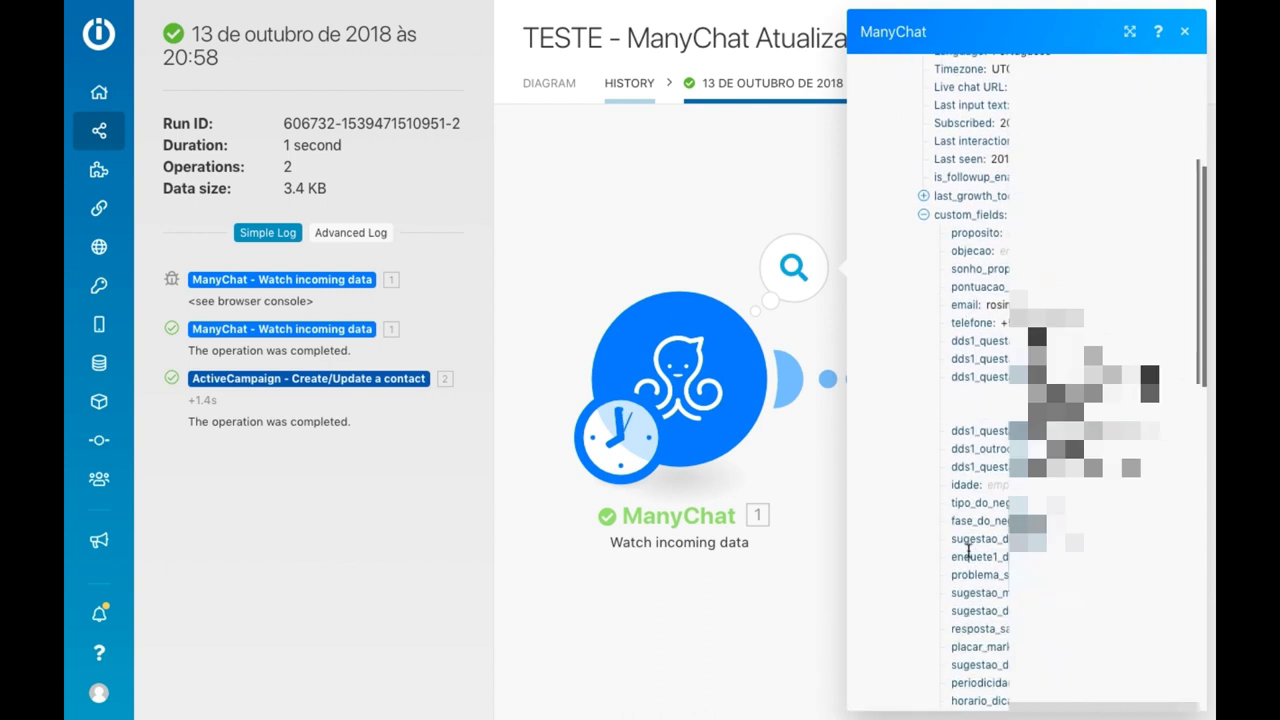
pyautogui.scroll(-1, 968, 553)
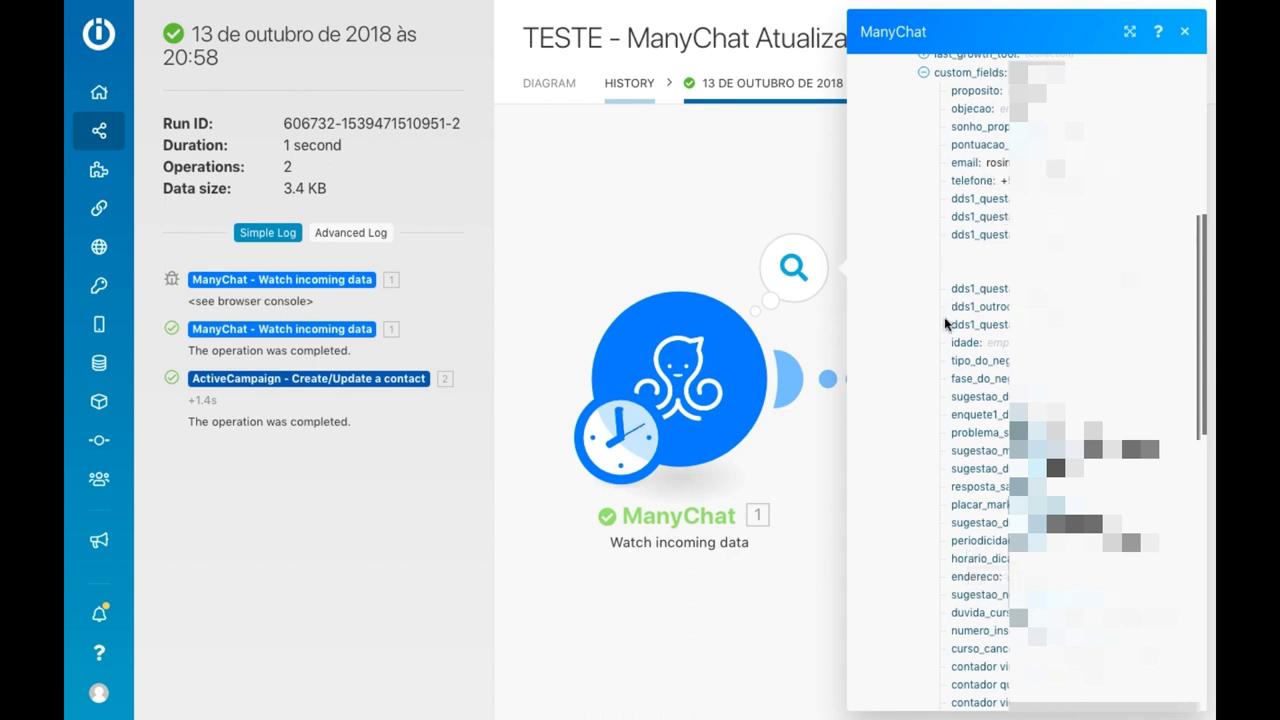
pyautogui.scroll(10, 945, 323)
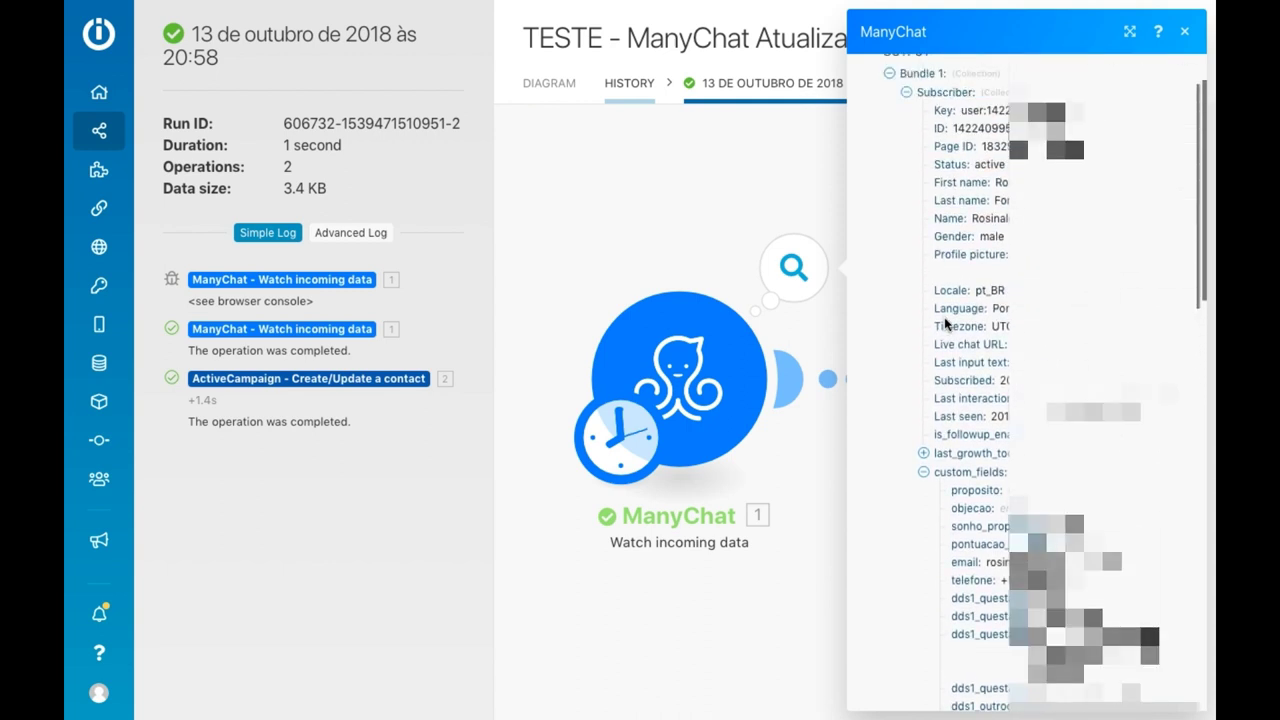
pyautogui.scroll(2, 945, 323)
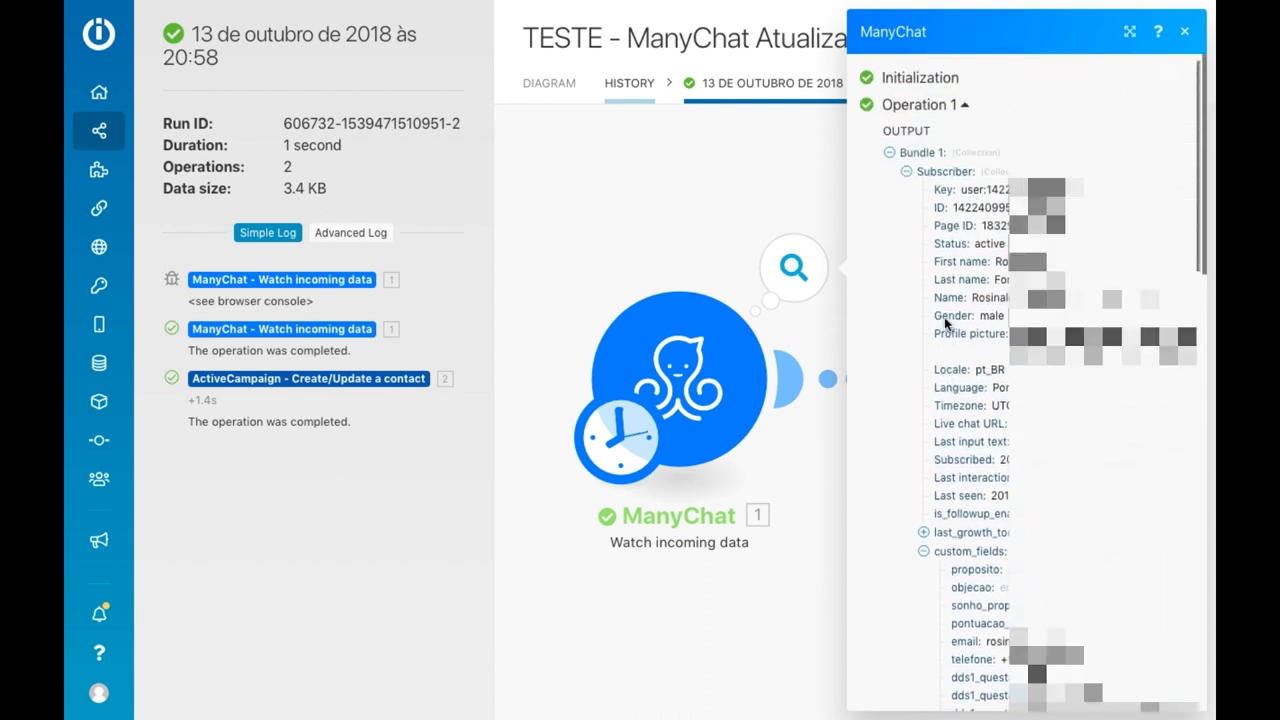
pyautogui.doubleClick(980, 208)
pyautogui.click(980, 208)
pyautogui.click(713, 228)
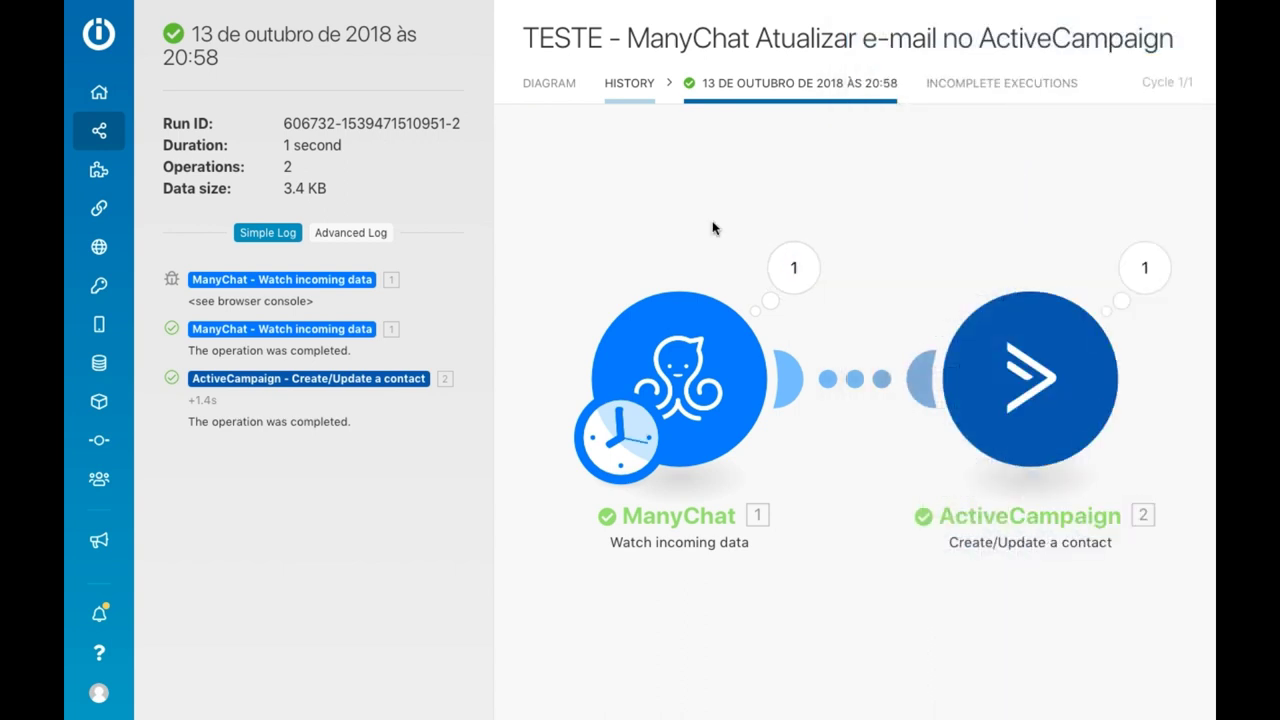
# Step: Inspect the ActiveCampaign module's input and output bundles, expanding the first custom field and checking the result message
pyautogui.click(1145, 268)
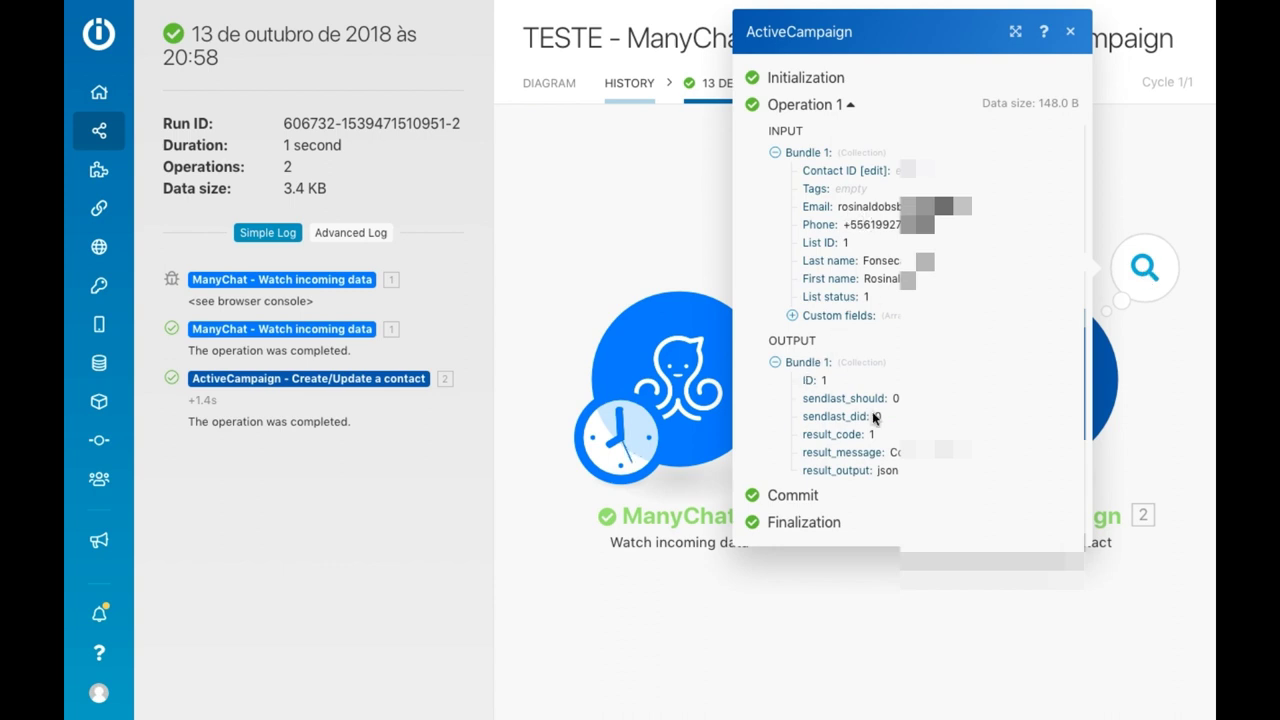
pyautogui.click(792, 316)
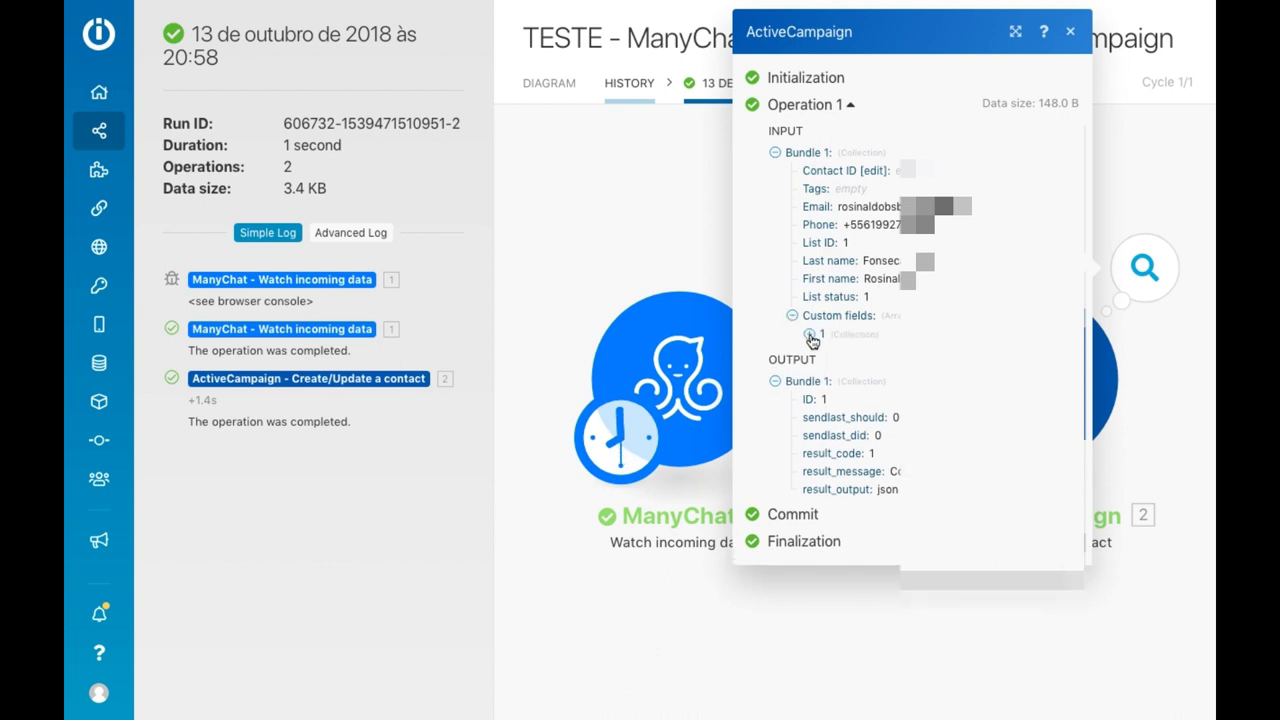
pyautogui.click(809, 334)
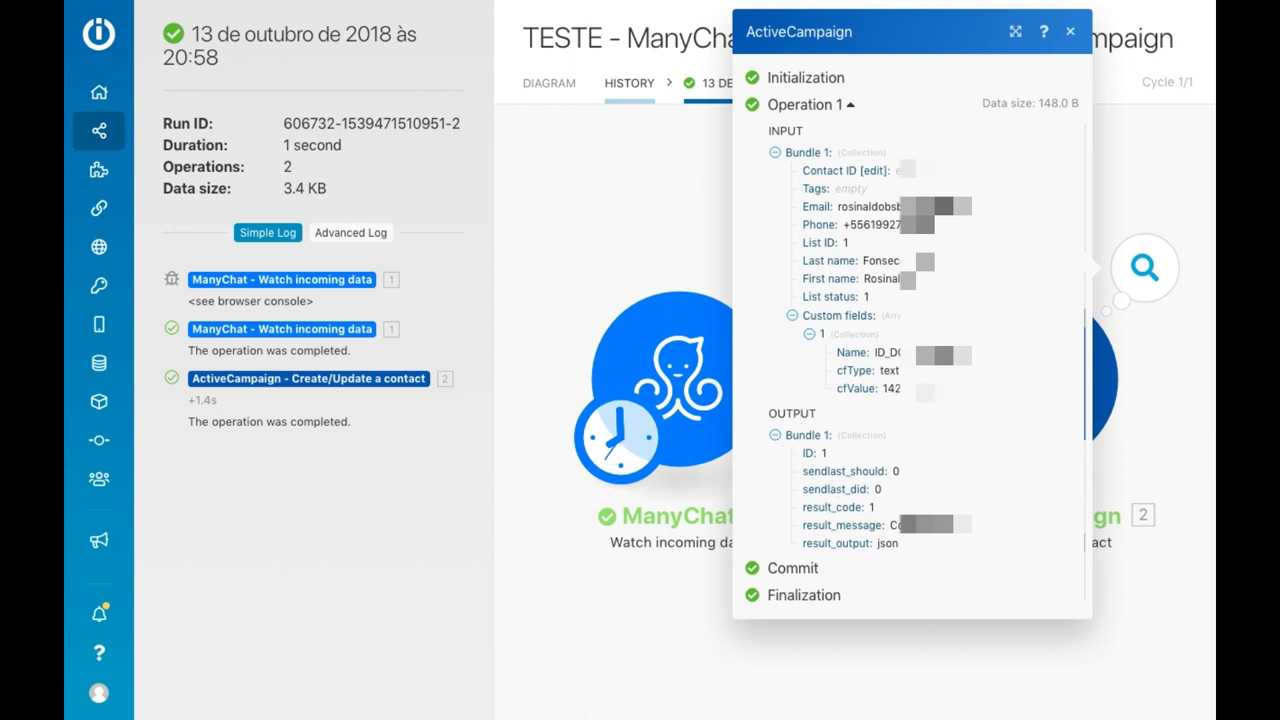
pyautogui.doubleClick(910, 525)
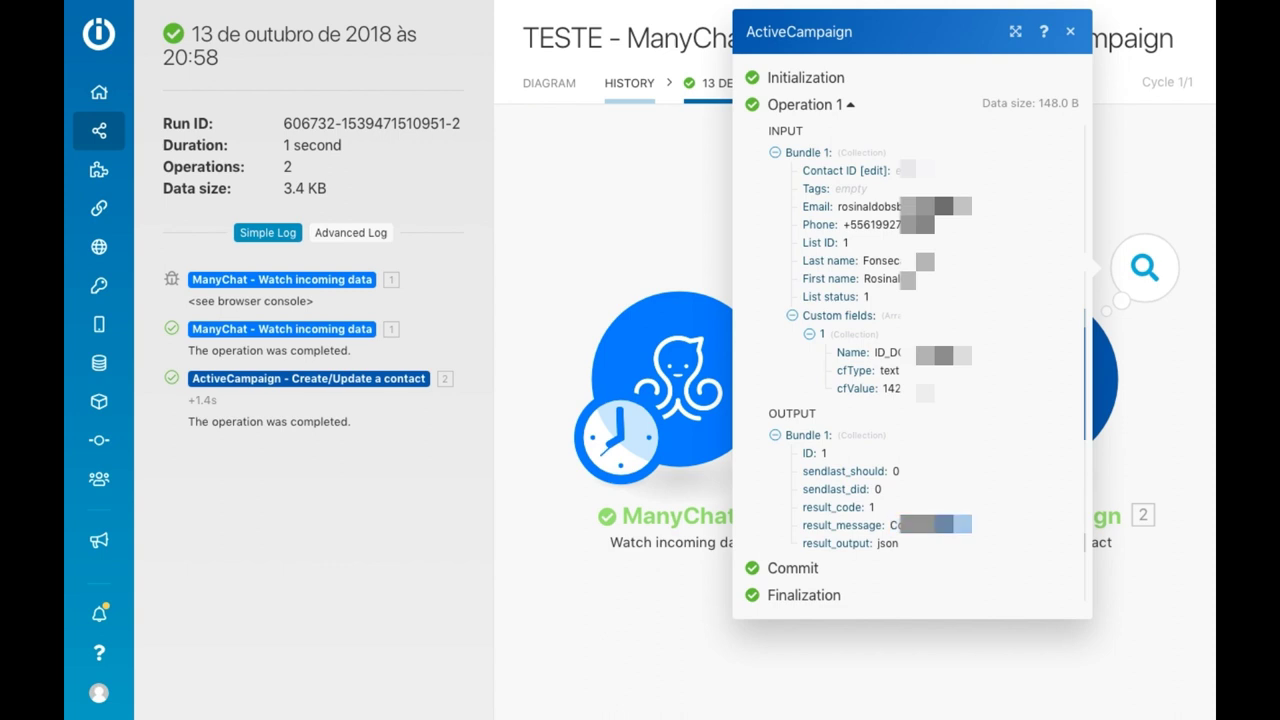
pyautogui.click(1152, 432)
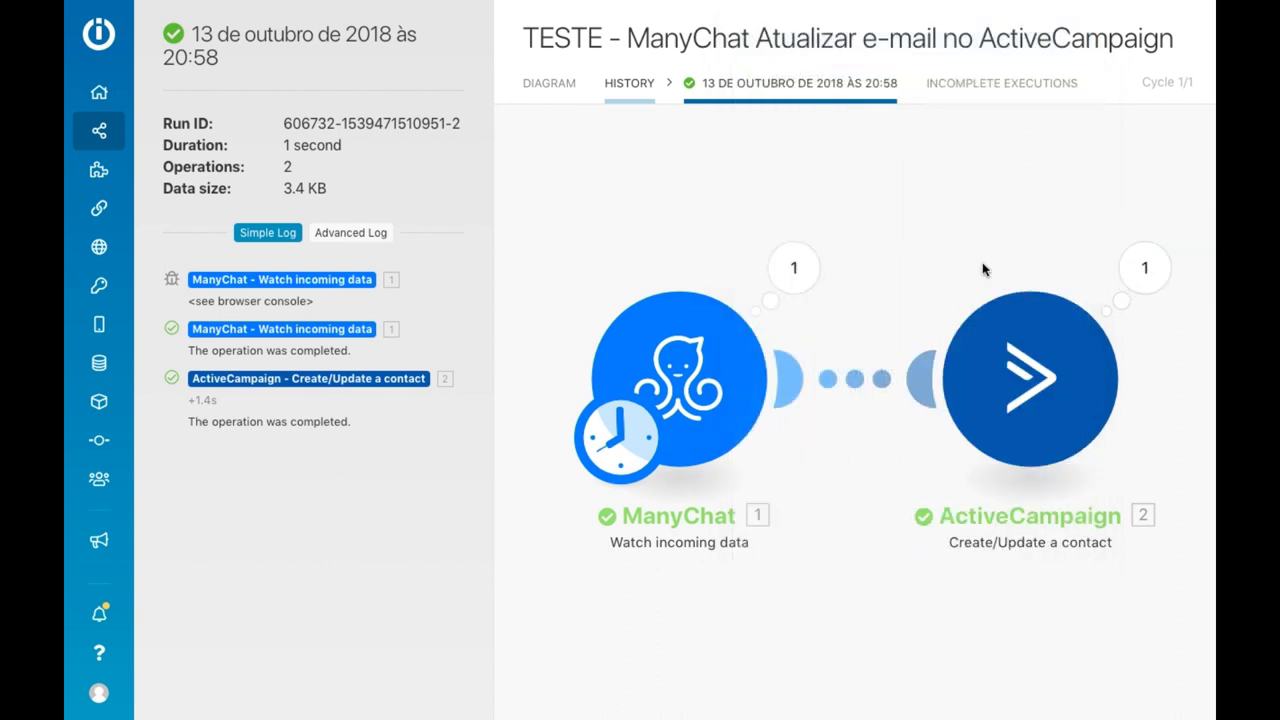
# Step: Switch to the test contact's record in ActiveCampaign, reload it and check the ID do ManyChat field
pyautogui.click(1160, 45)
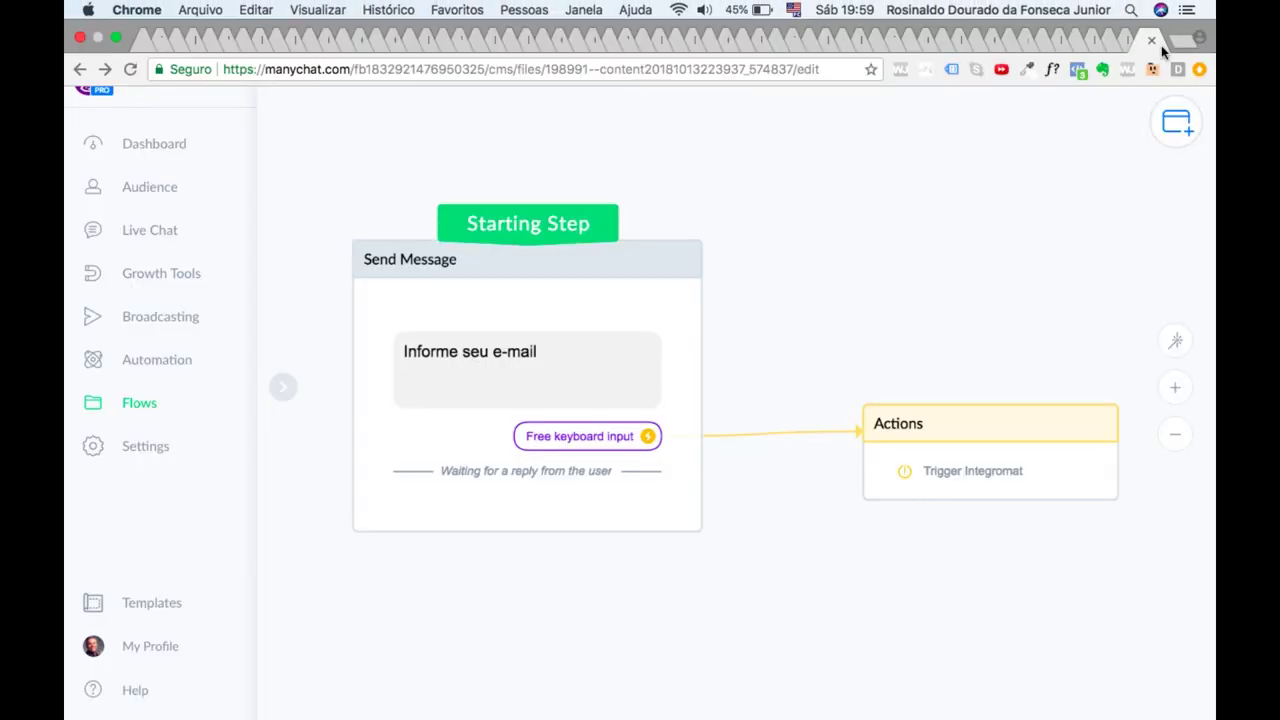
pyautogui.click(1160, 45)
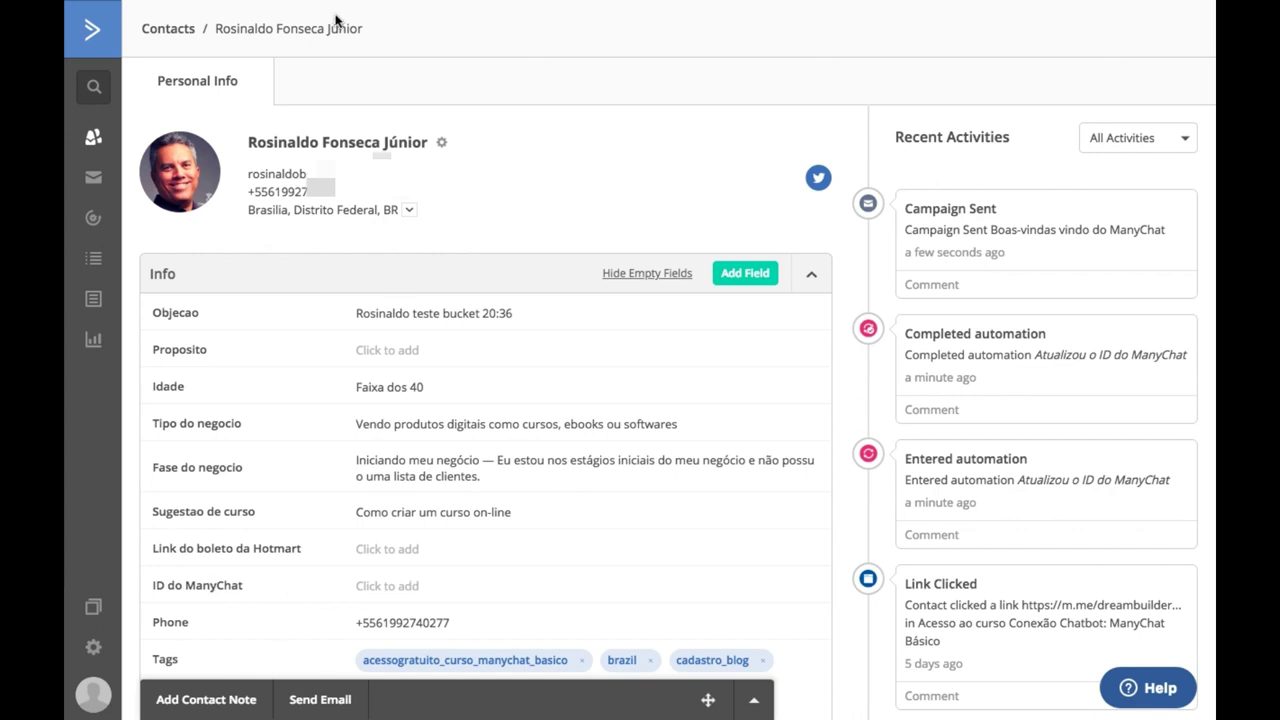
pyautogui.moveTo(280, 2)
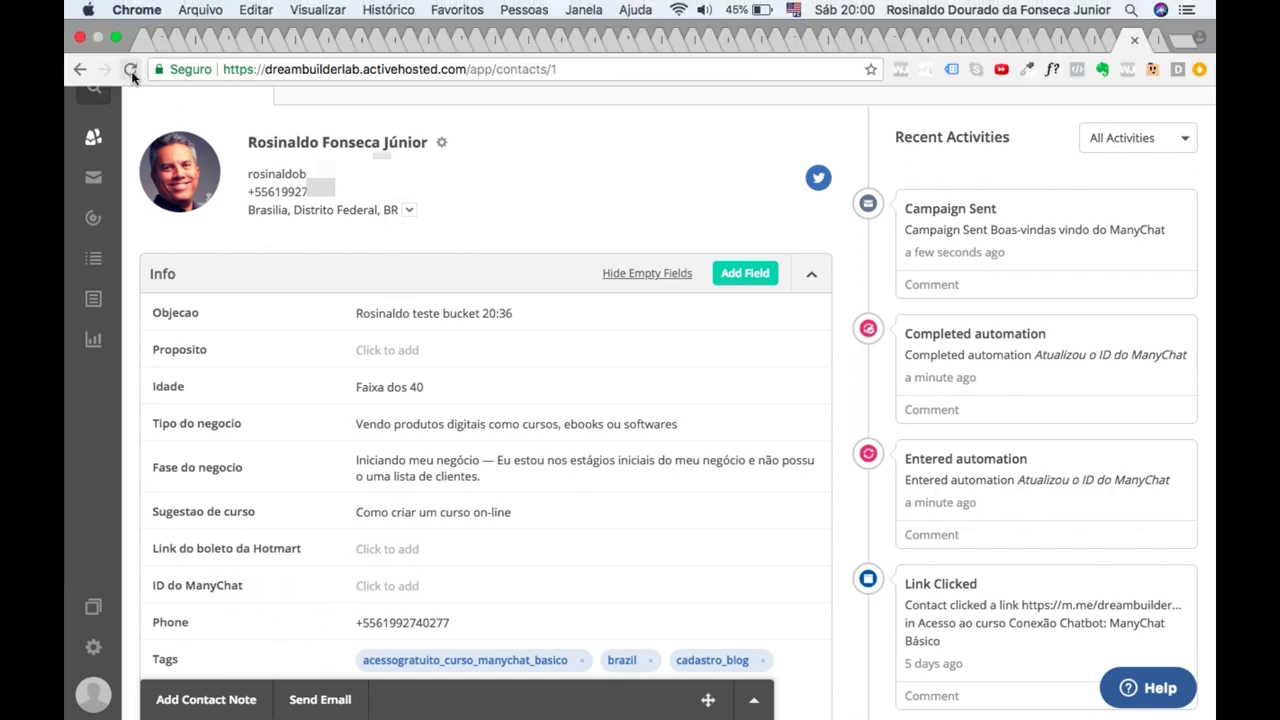
pyautogui.click(131, 72)
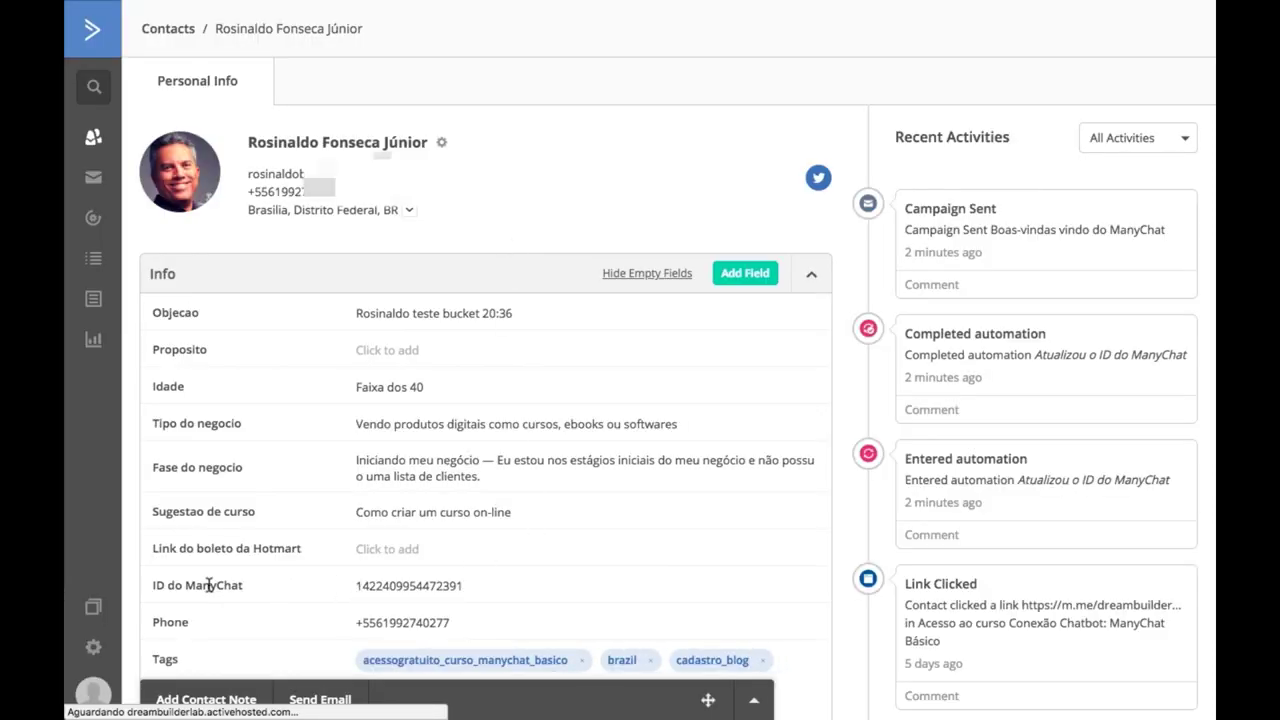
pyautogui.click(395, 588)
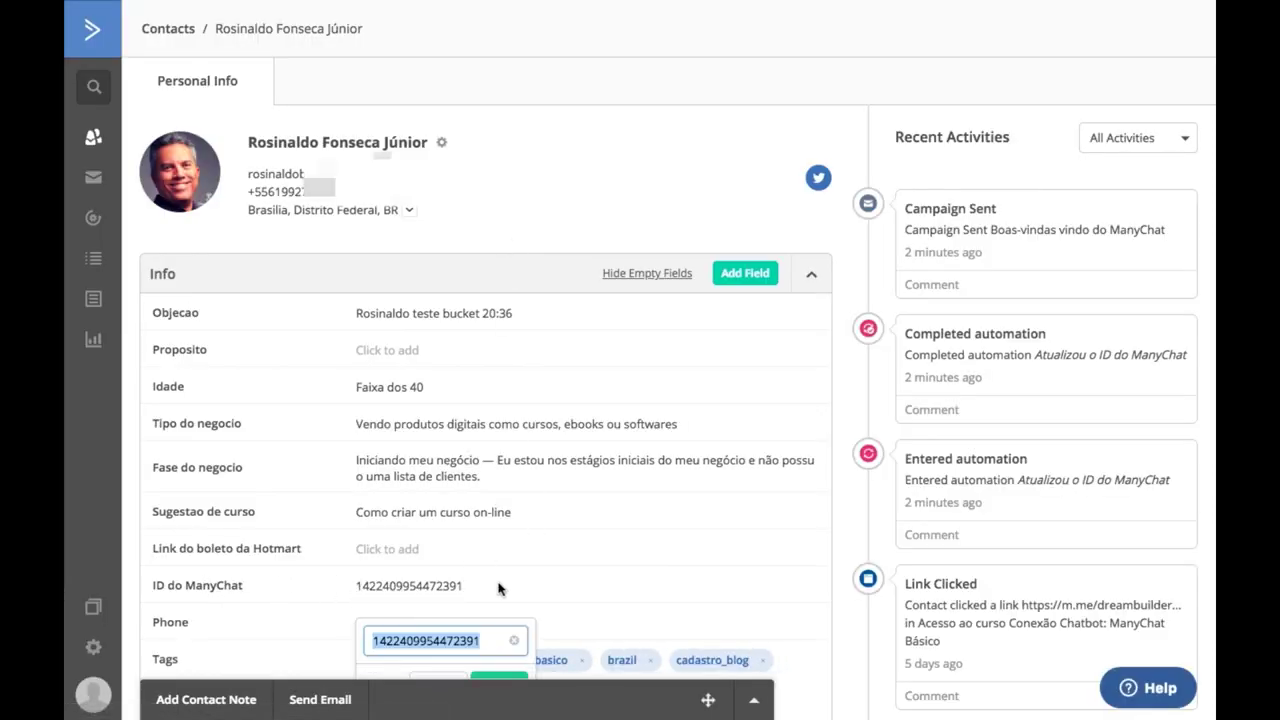
pyautogui.click(500, 588)
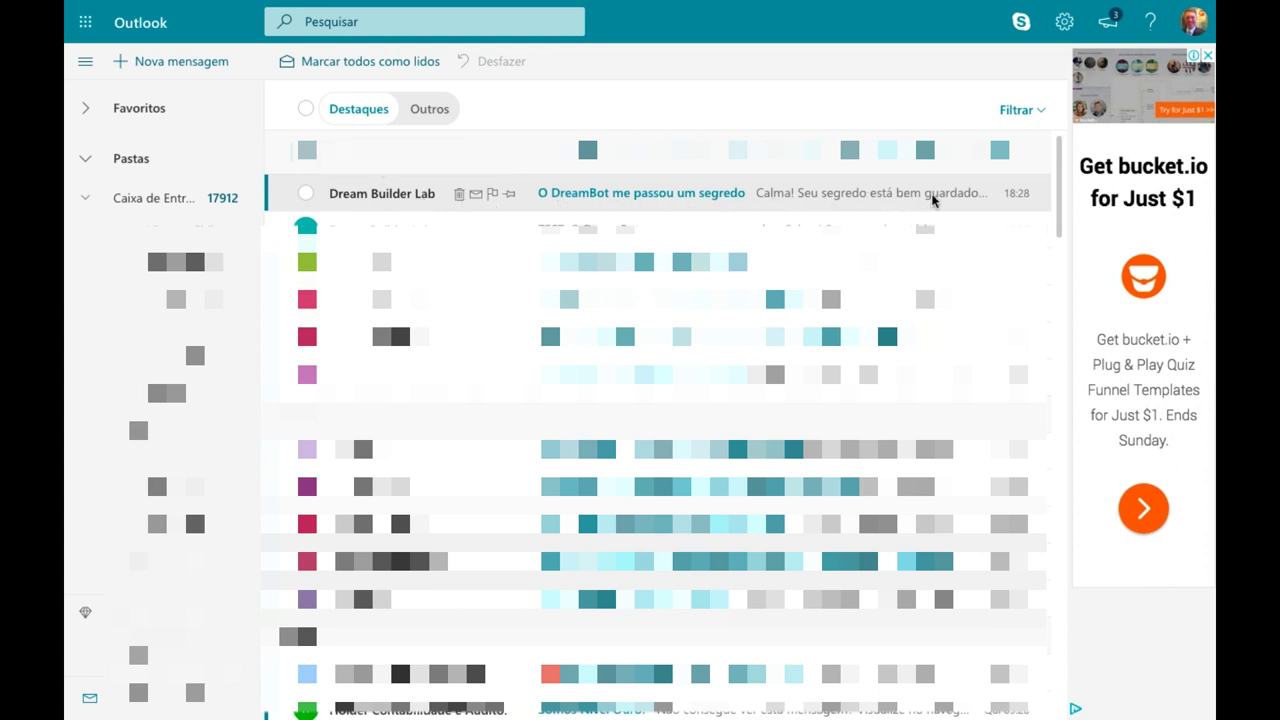
# Step: Open the Dream Builder Lab email "O DreamBot me passou um segredo" in Outlook and read through its content
pyautogui.click(816, 197)
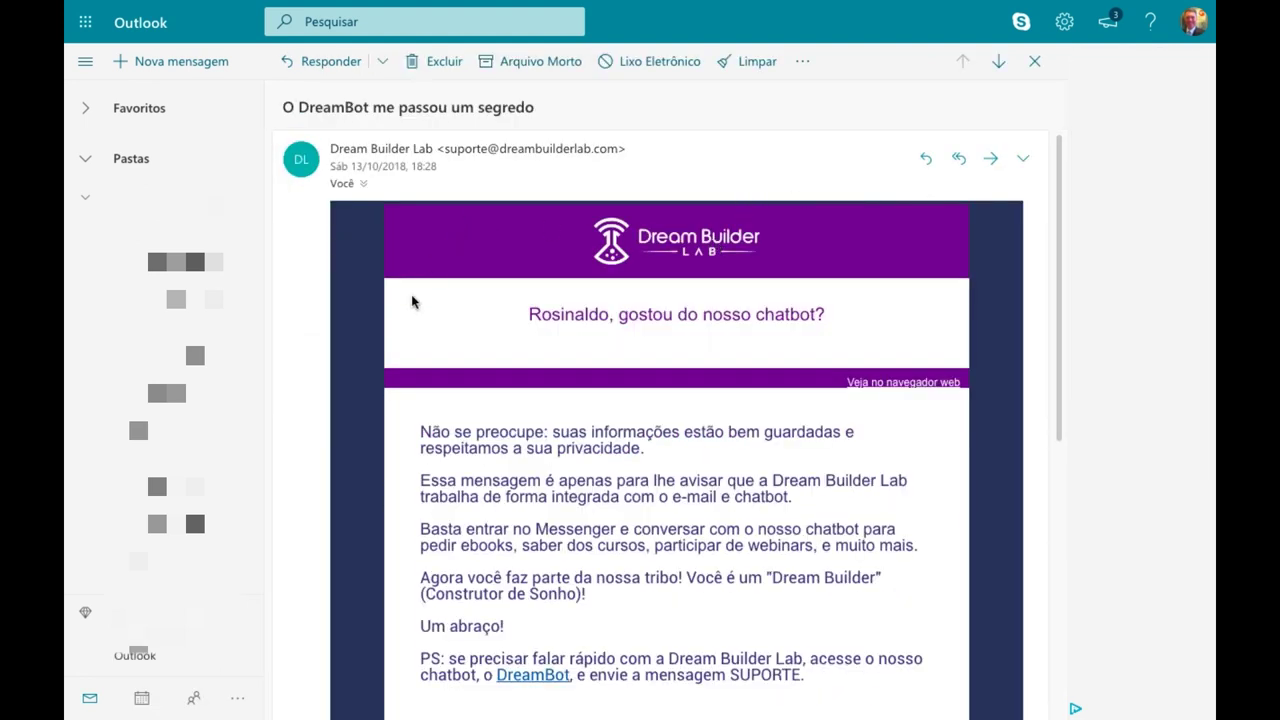
pyautogui.scroll(-2, 418, 435)
pyautogui.scroll(-1, 418, 430)
pyautogui.scroll(-4, 405, 395)
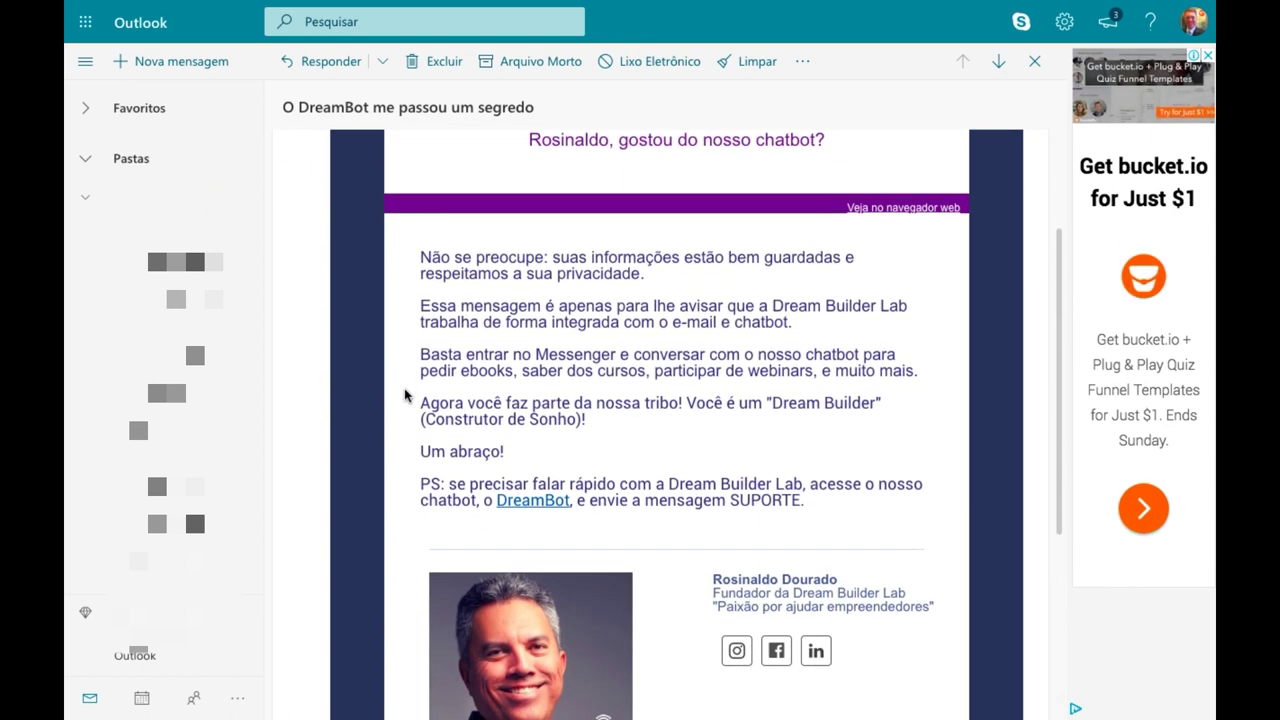
pyautogui.scroll(-3, 405, 395)
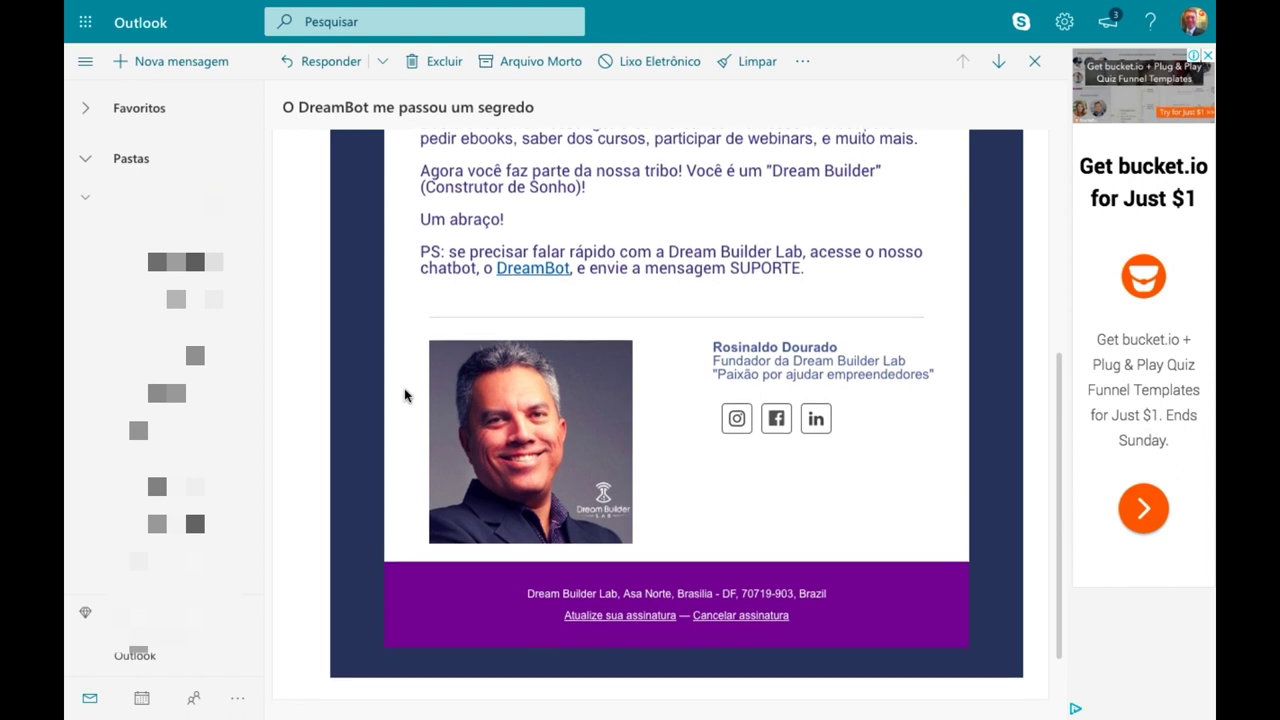
pyautogui.scroll(3, 405, 395)
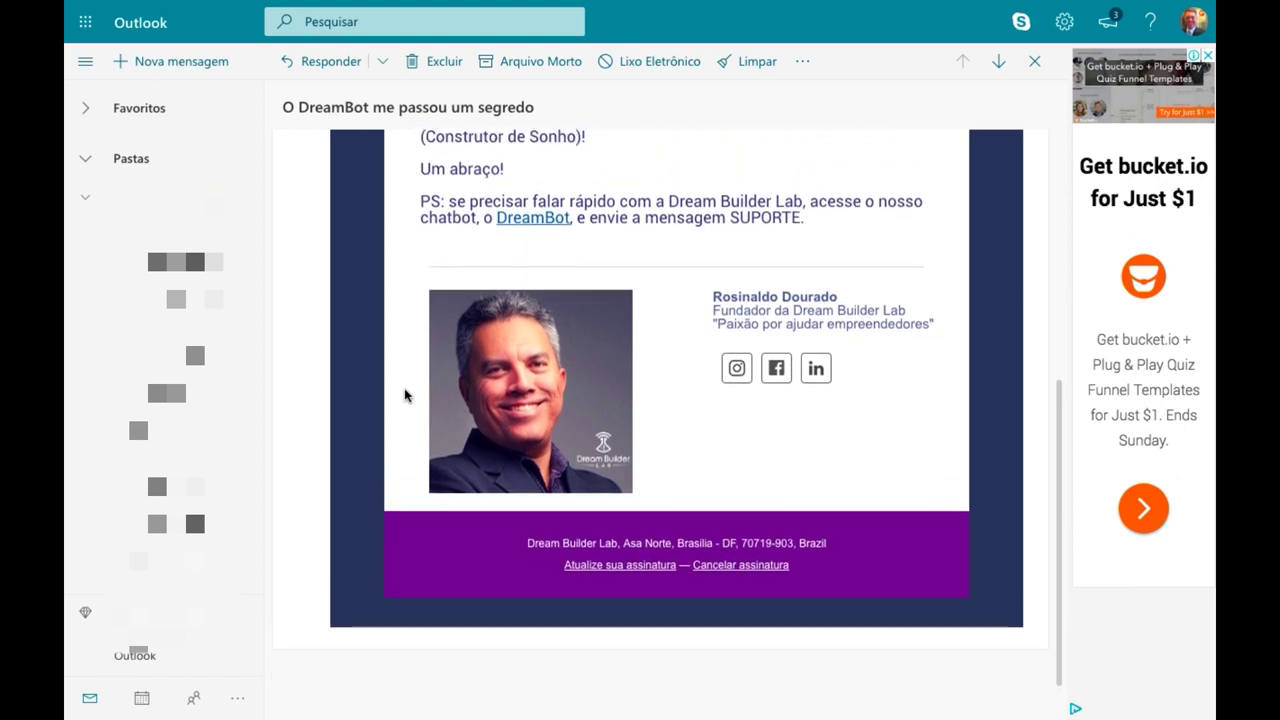
pyautogui.scroll(-2, 405, 395)
pyautogui.scroll(1, 405, 395)
pyautogui.scroll(6, 405, 395)
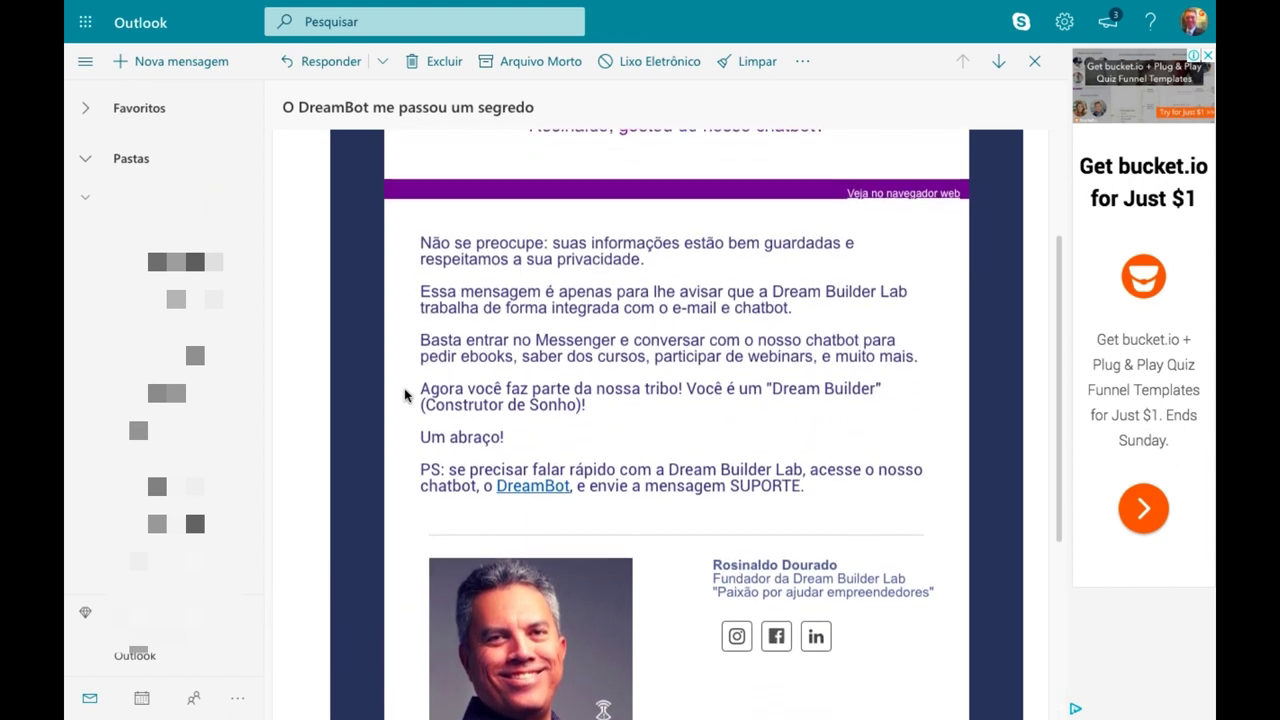
pyautogui.scroll(3, 405, 395)
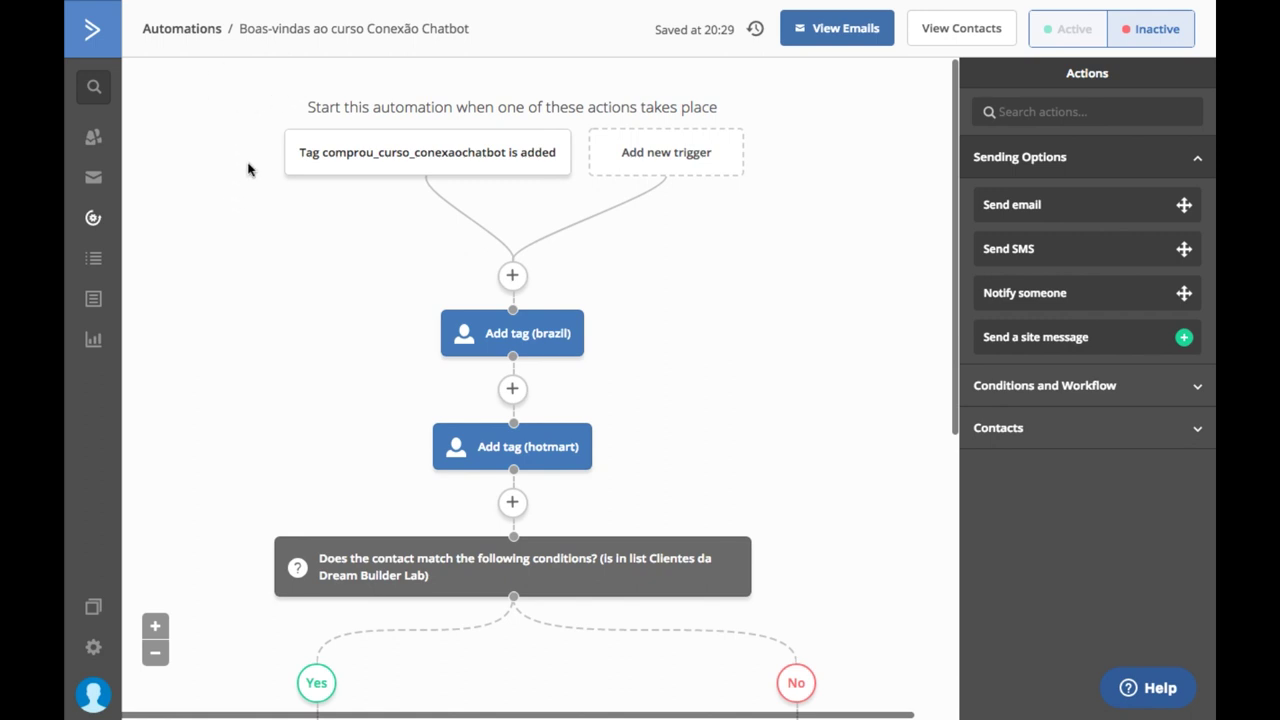
# Step: Examine the start trigger of the Boas-vindas ao curso Conexão Chatbot automation in ActiveCampaign
pyautogui.moveTo(388, 162)
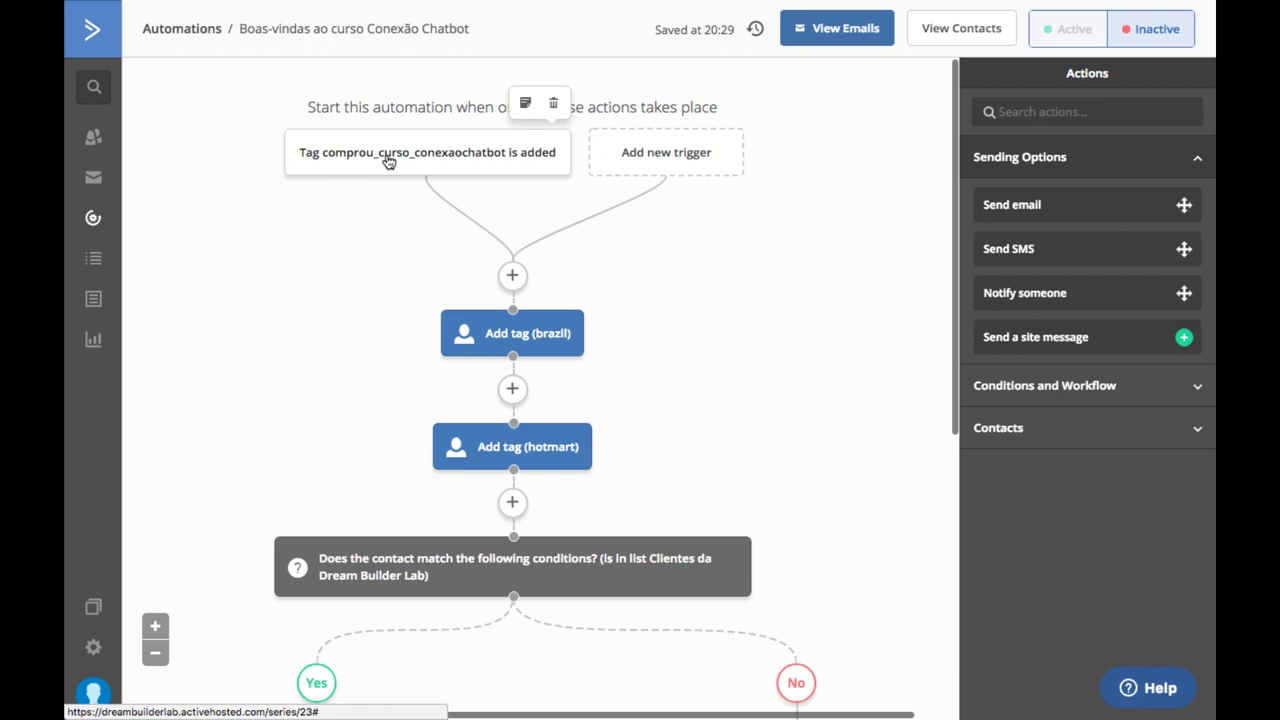